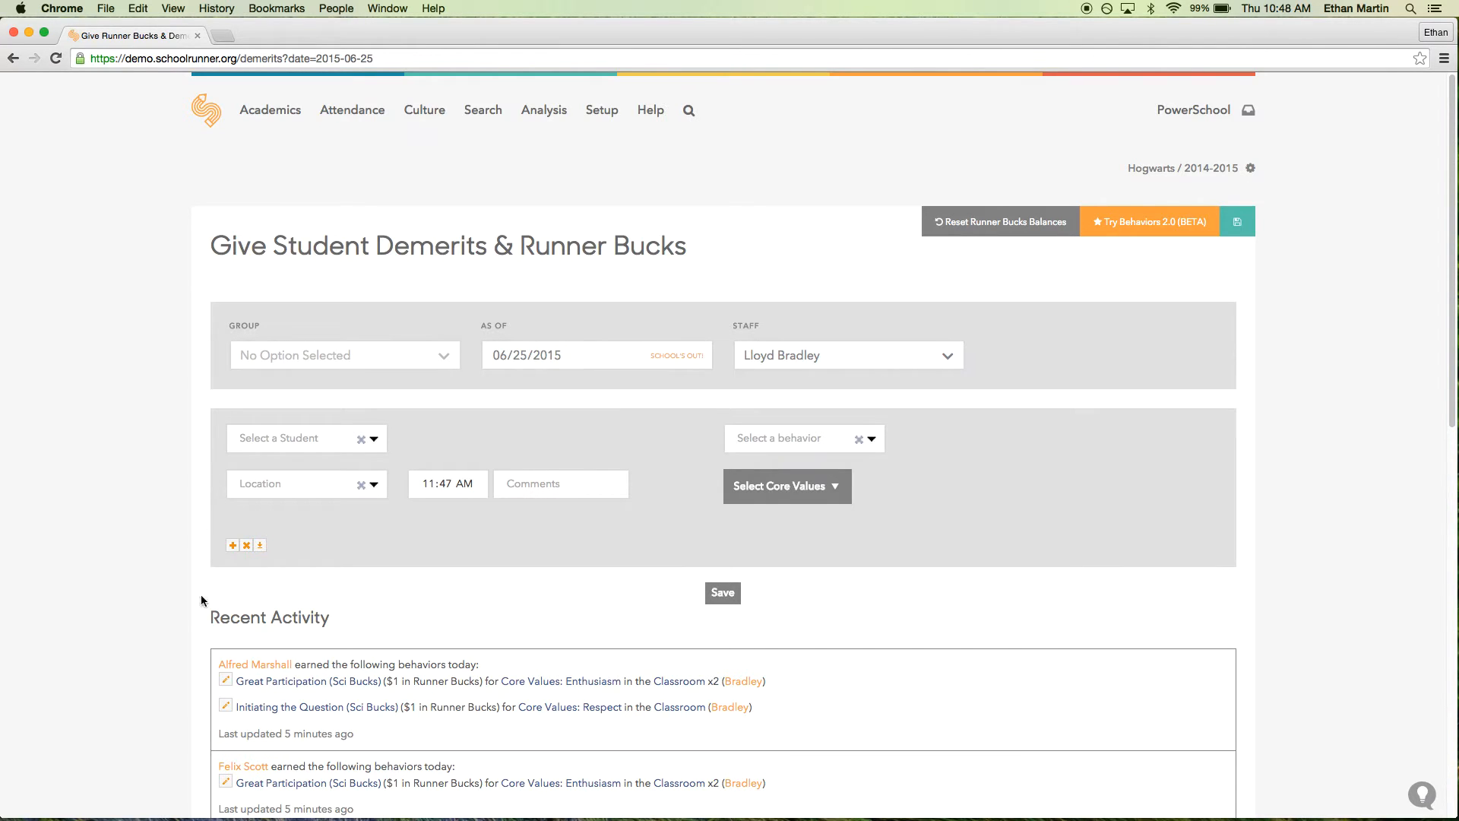
Look over the Recent Activity list of behaviors already given to students.
drag(211, 615, 329, 615)
click(348, 622)
scroll(191, 599, down, 5)
scroll(193, 599, up, 5)
Set the as-of date to 06/16/2015 and choose the Bard Raptors group.
click(570, 354)
click(551, 484)
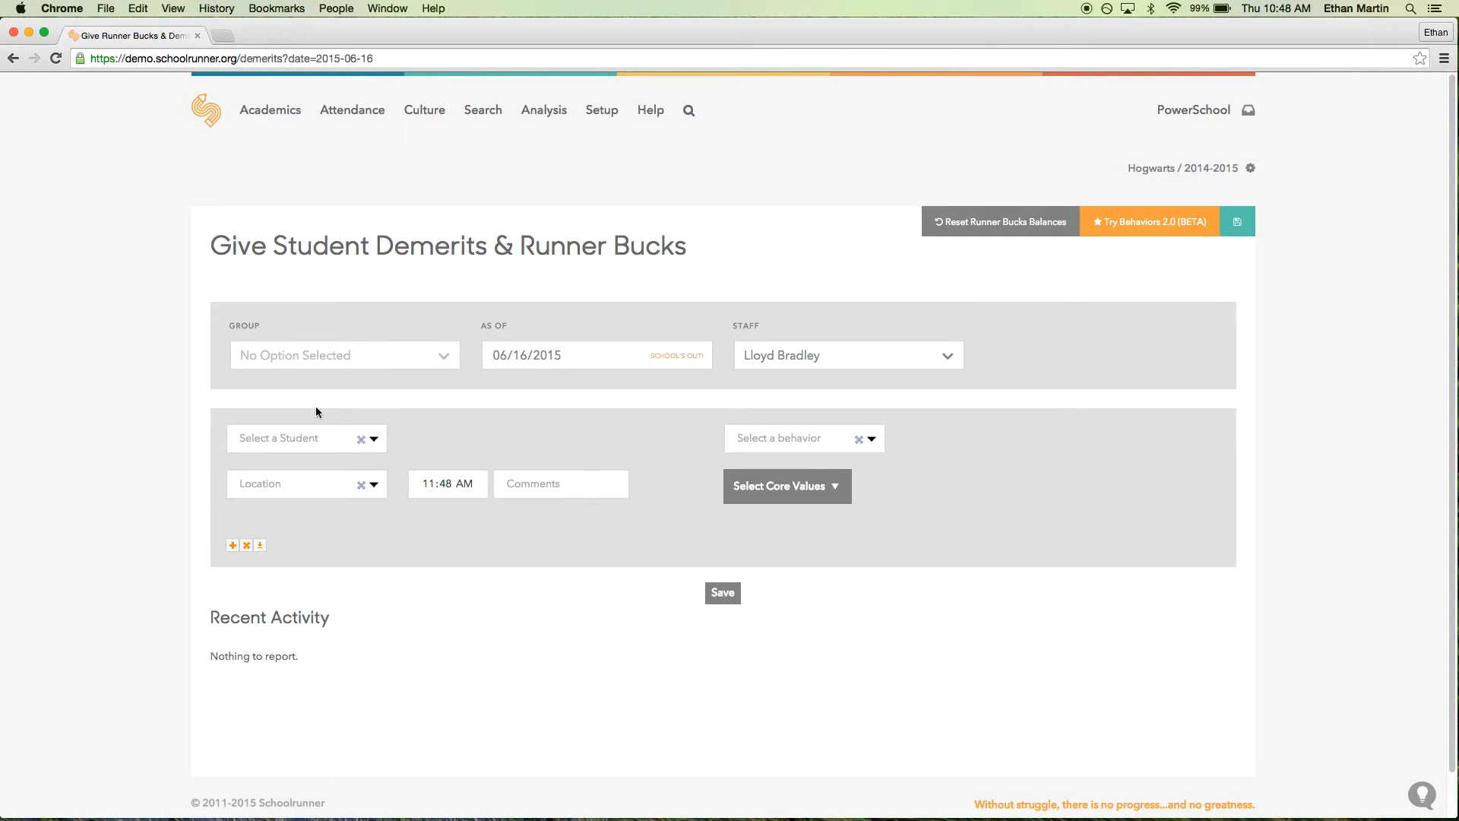
click(446, 365)
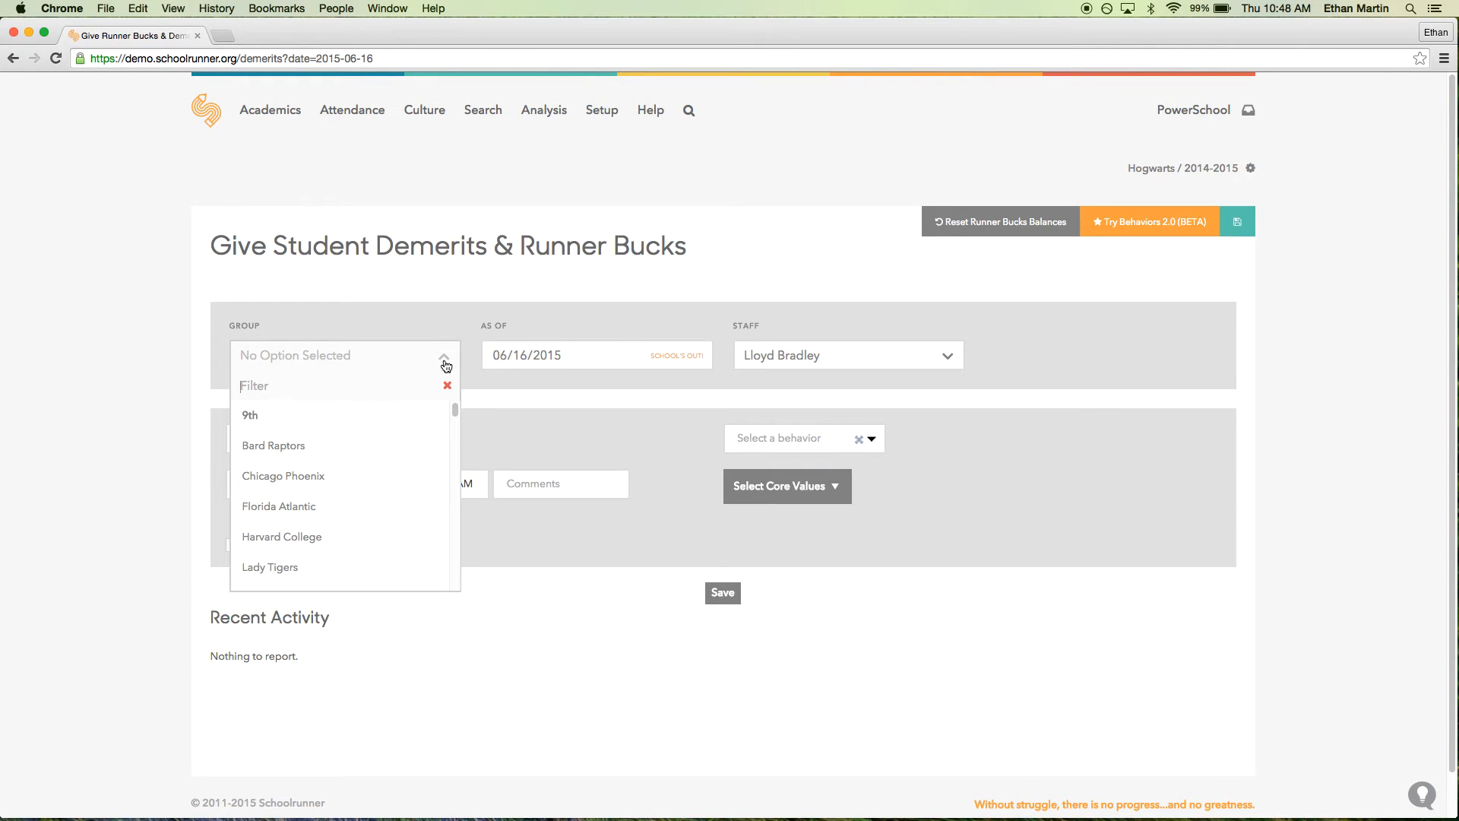
click(370, 449)
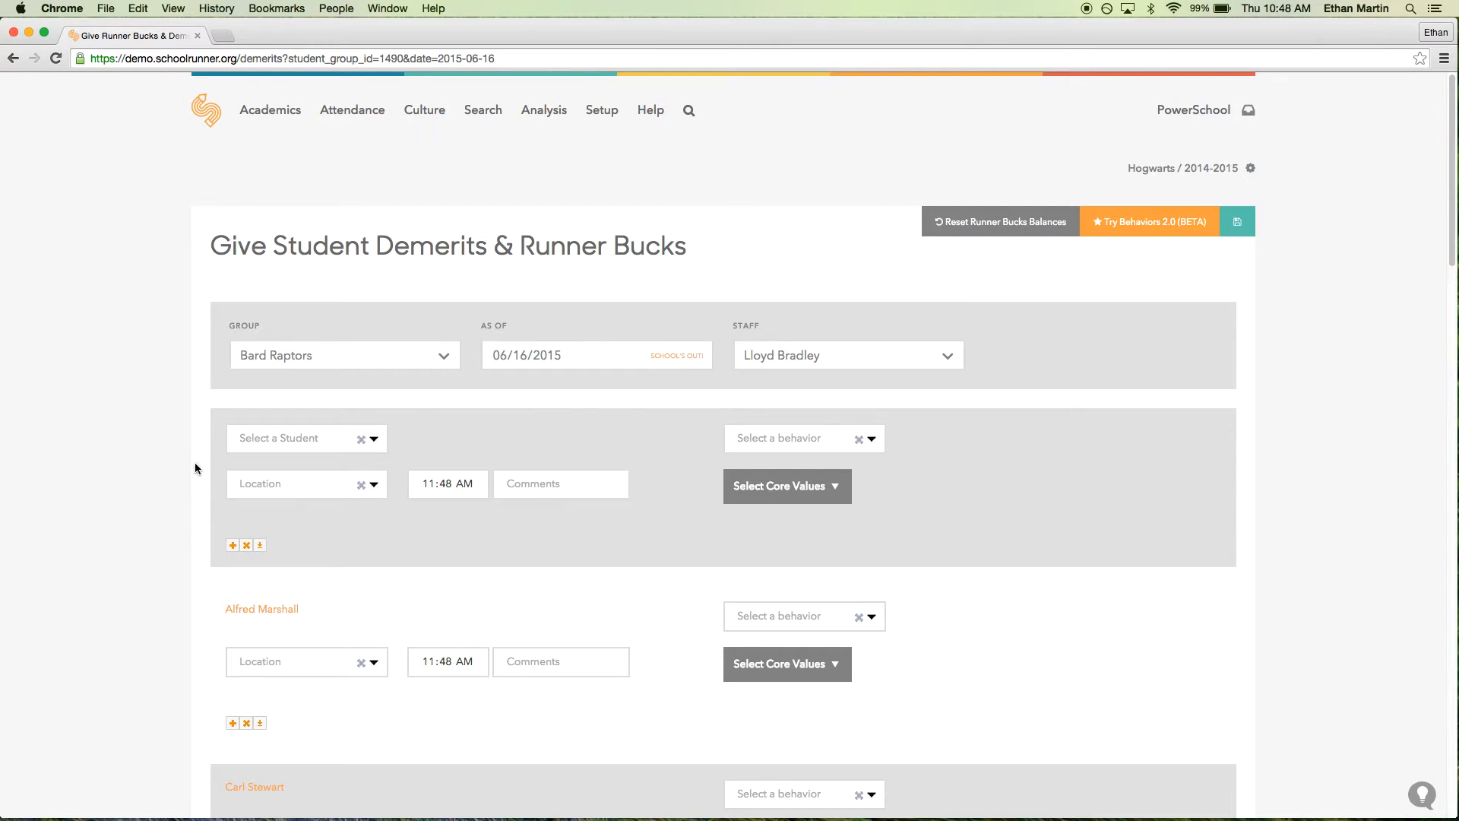
For the first student in the group, set the location to Classroom and enter the comment "Great discussion!".
scroll(189, 449, down, 3)
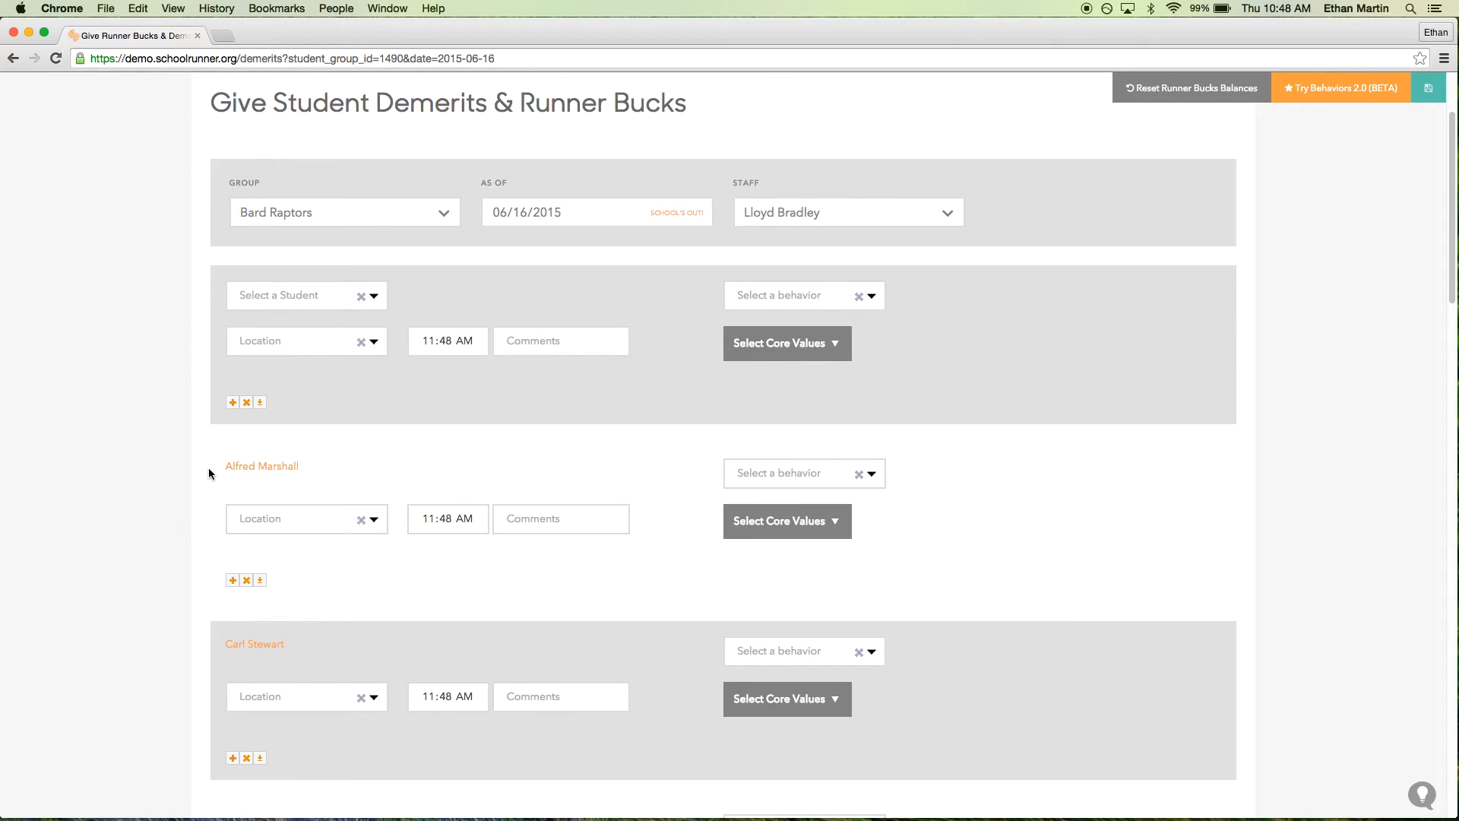
scroll(208, 459, down, 2)
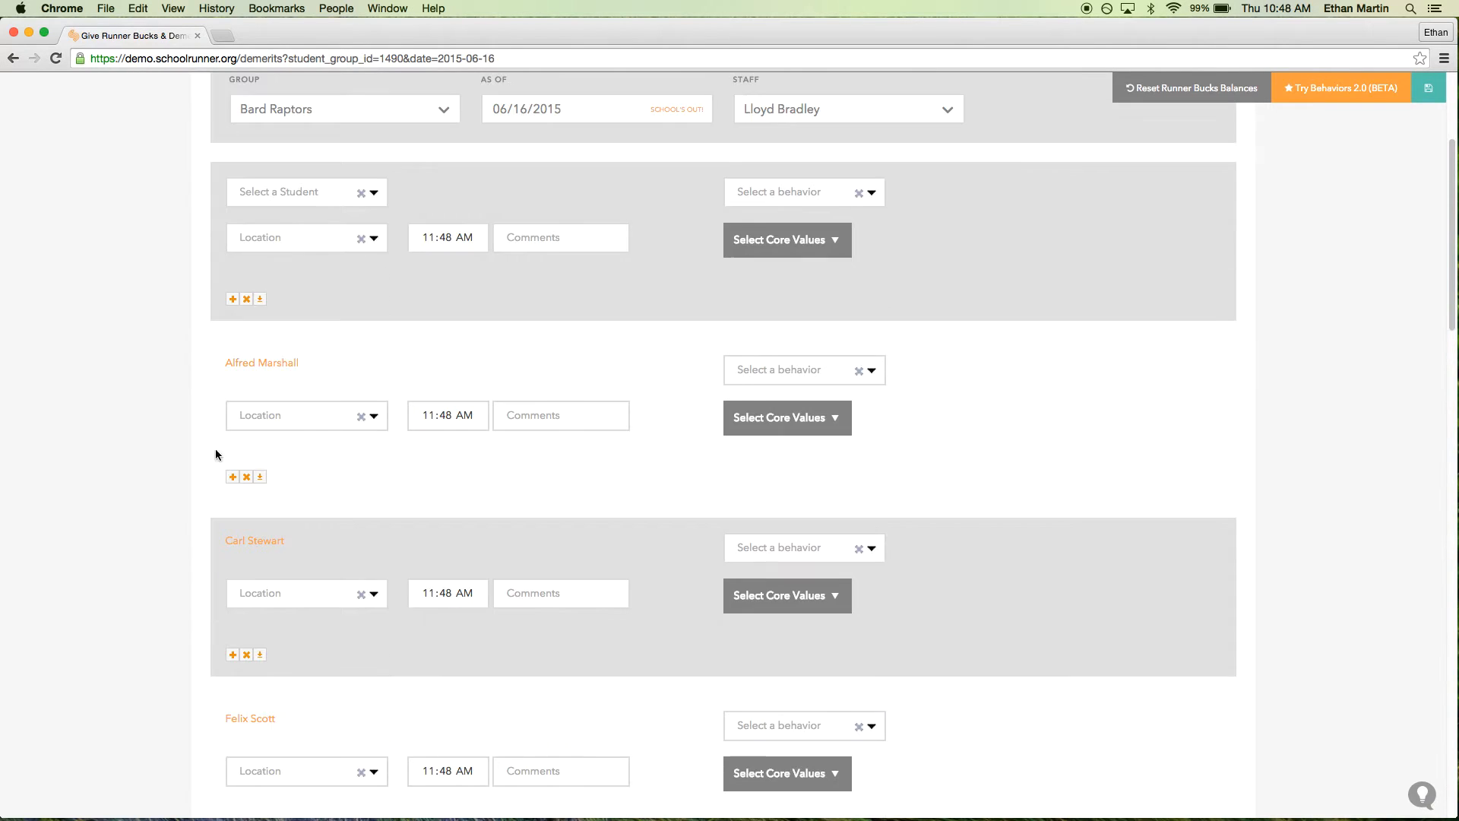
click(374, 418)
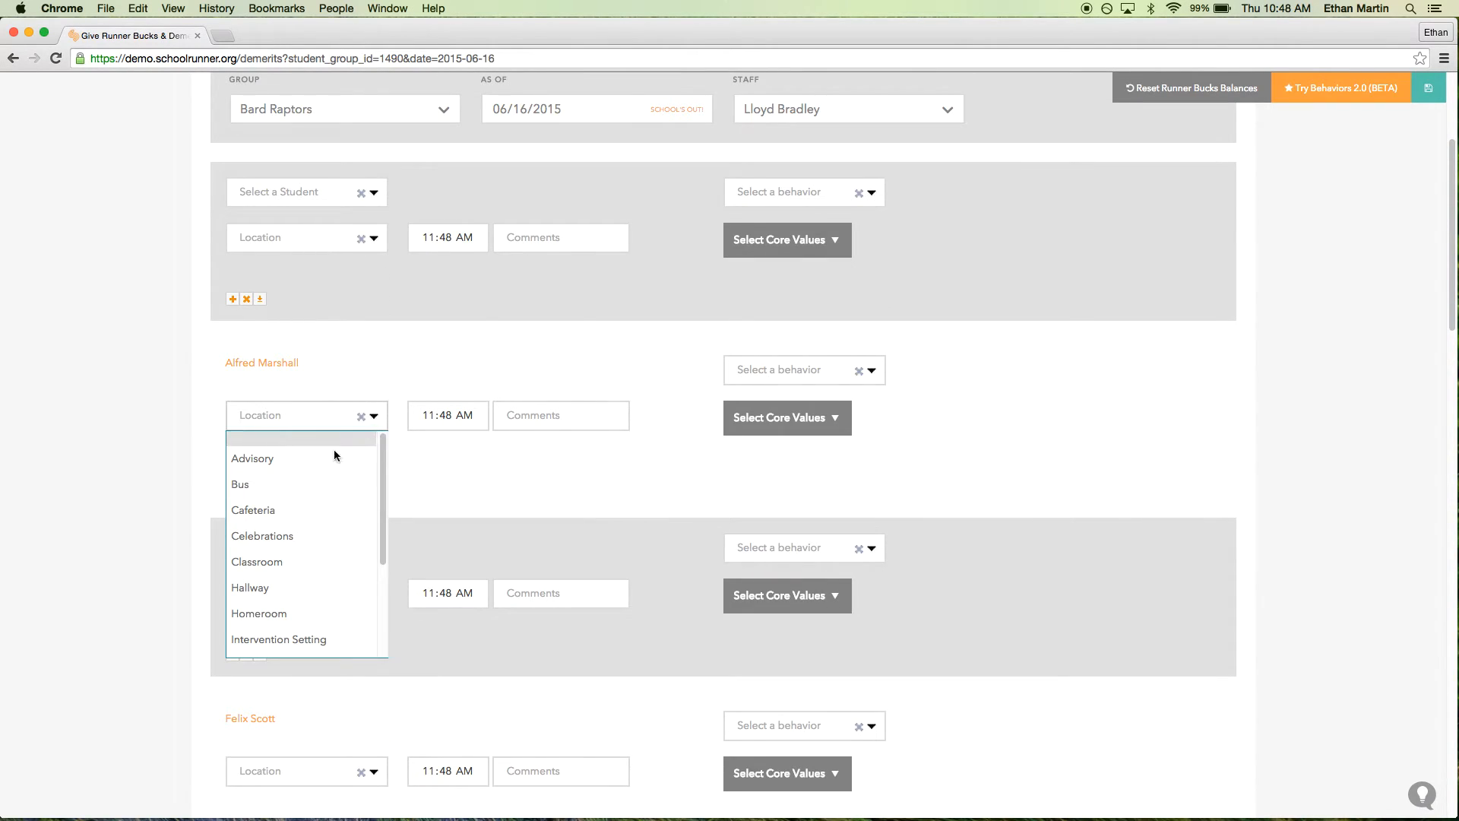
click(310, 563)
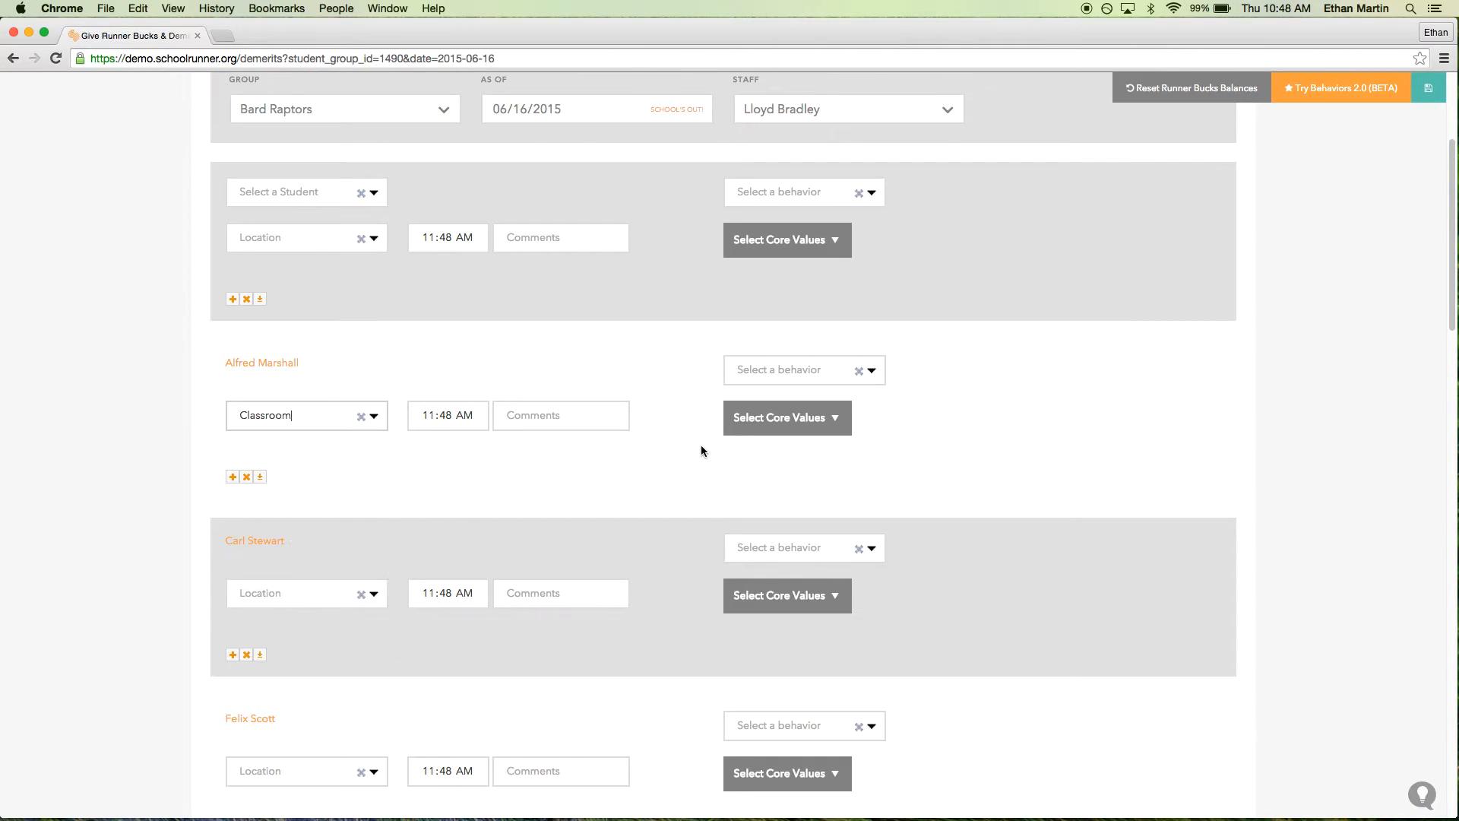
text(Great discussion!)
Give the first student Great Participation (Sci Bucks) with an amount of 2, and copy the entry down to all students below.
click(871, 372)
text(partic)
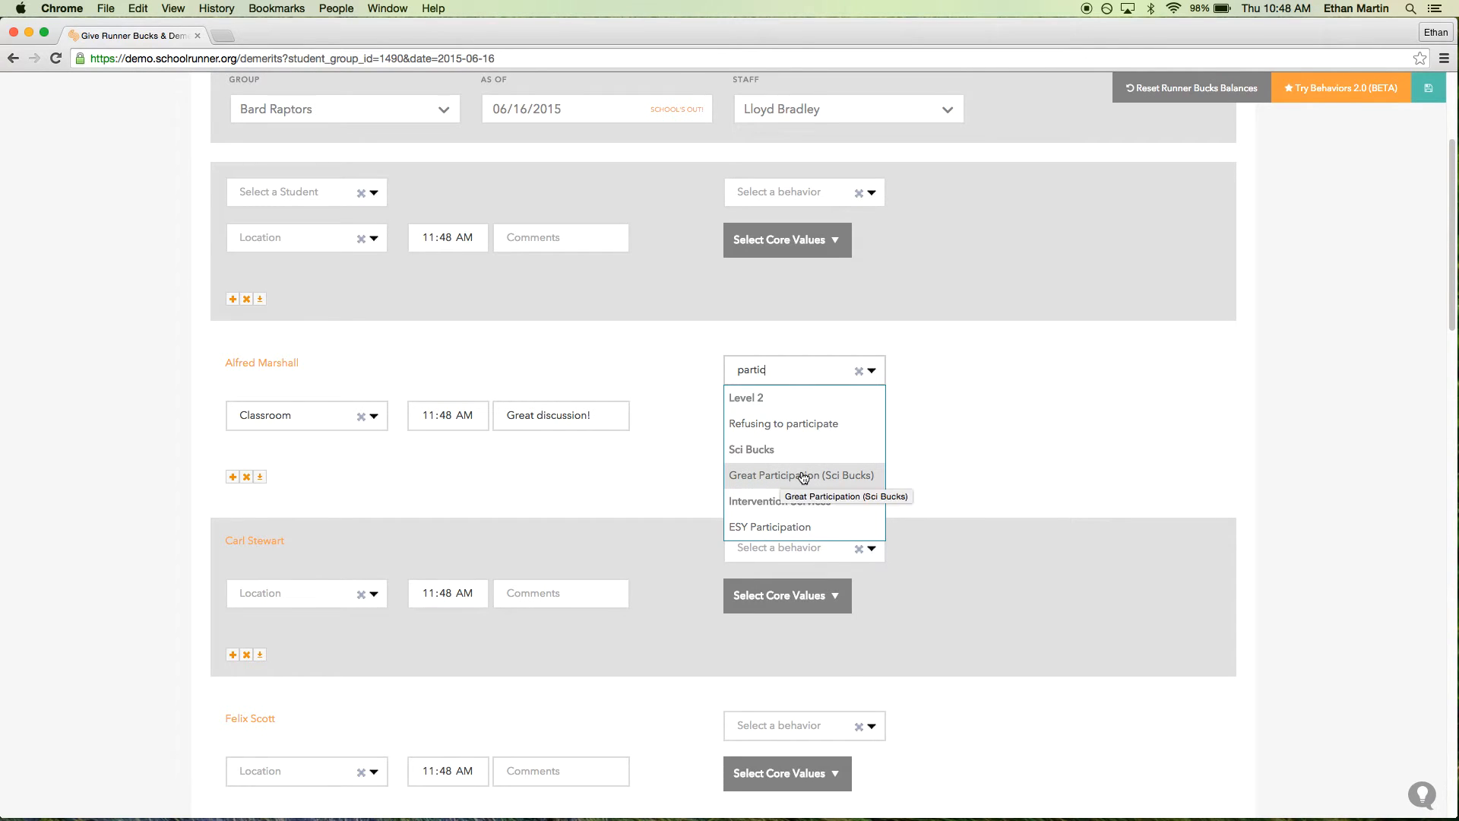
click(802, 477)
drag(790, 443, 723, 443)
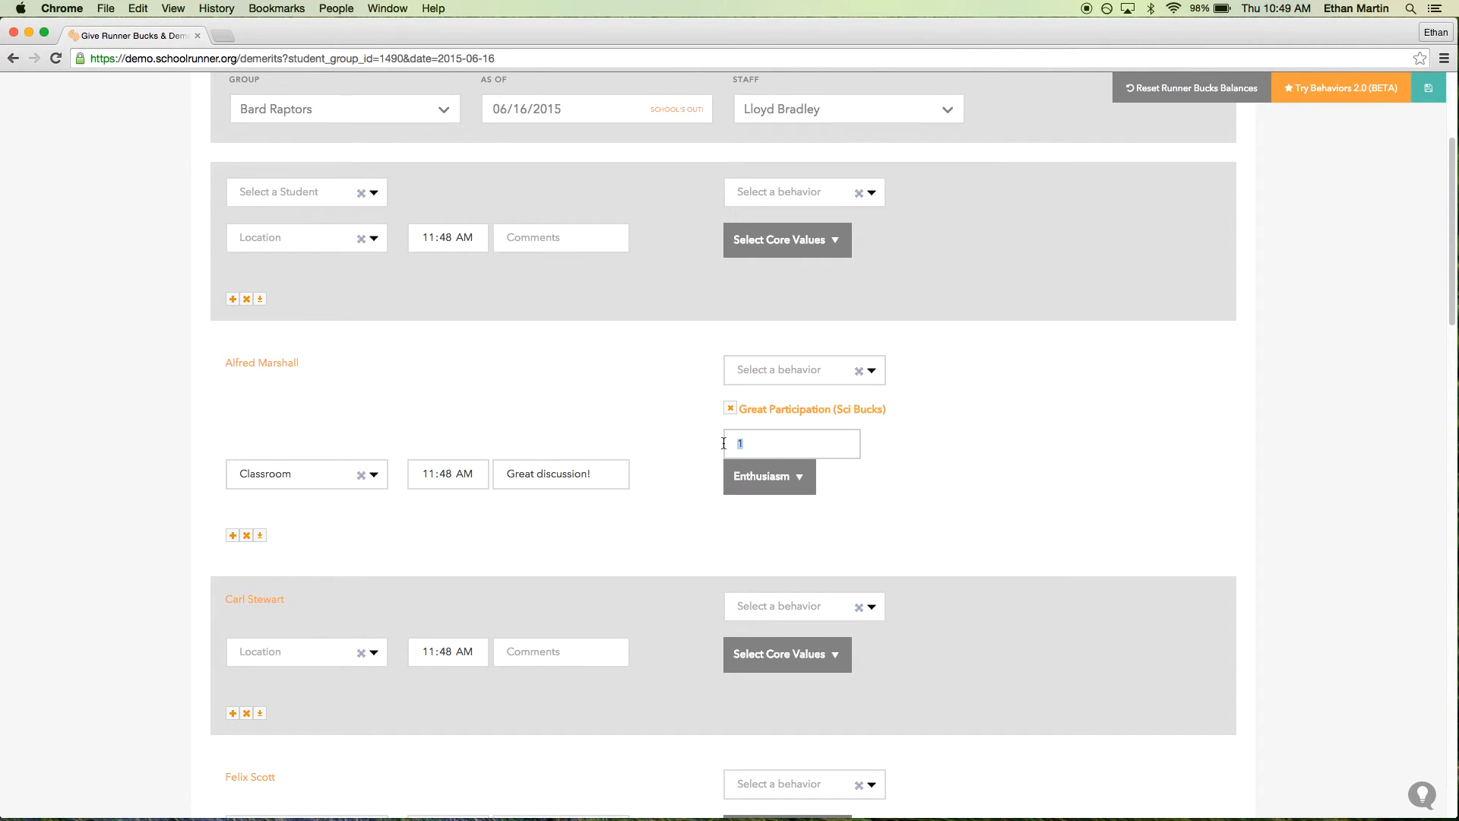
text(2)
click(261, 536)
click(261, 535)
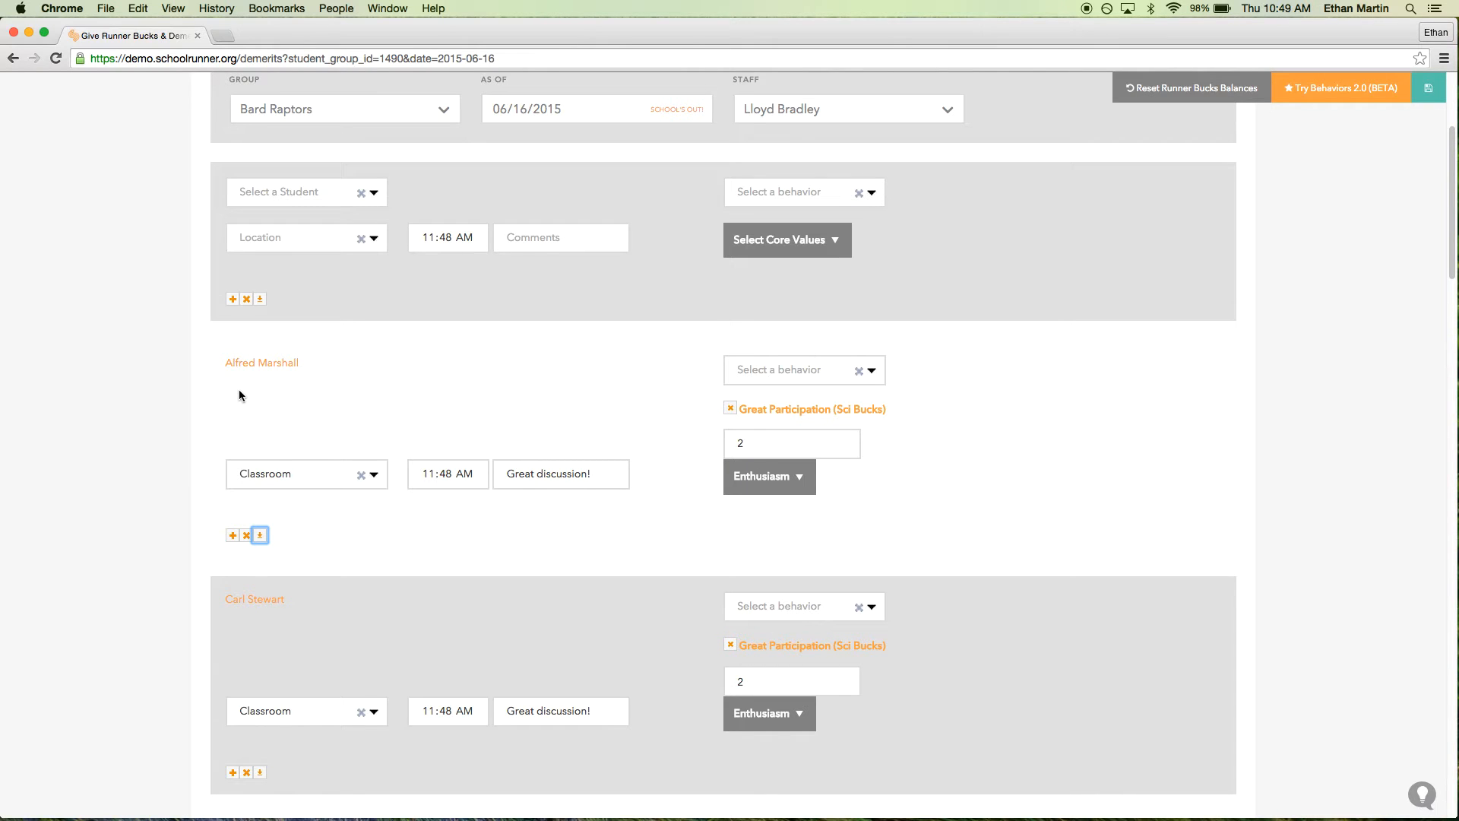
Add a second entry for the first student with location Classroom and the comment "Great question.".
click(233, 537)
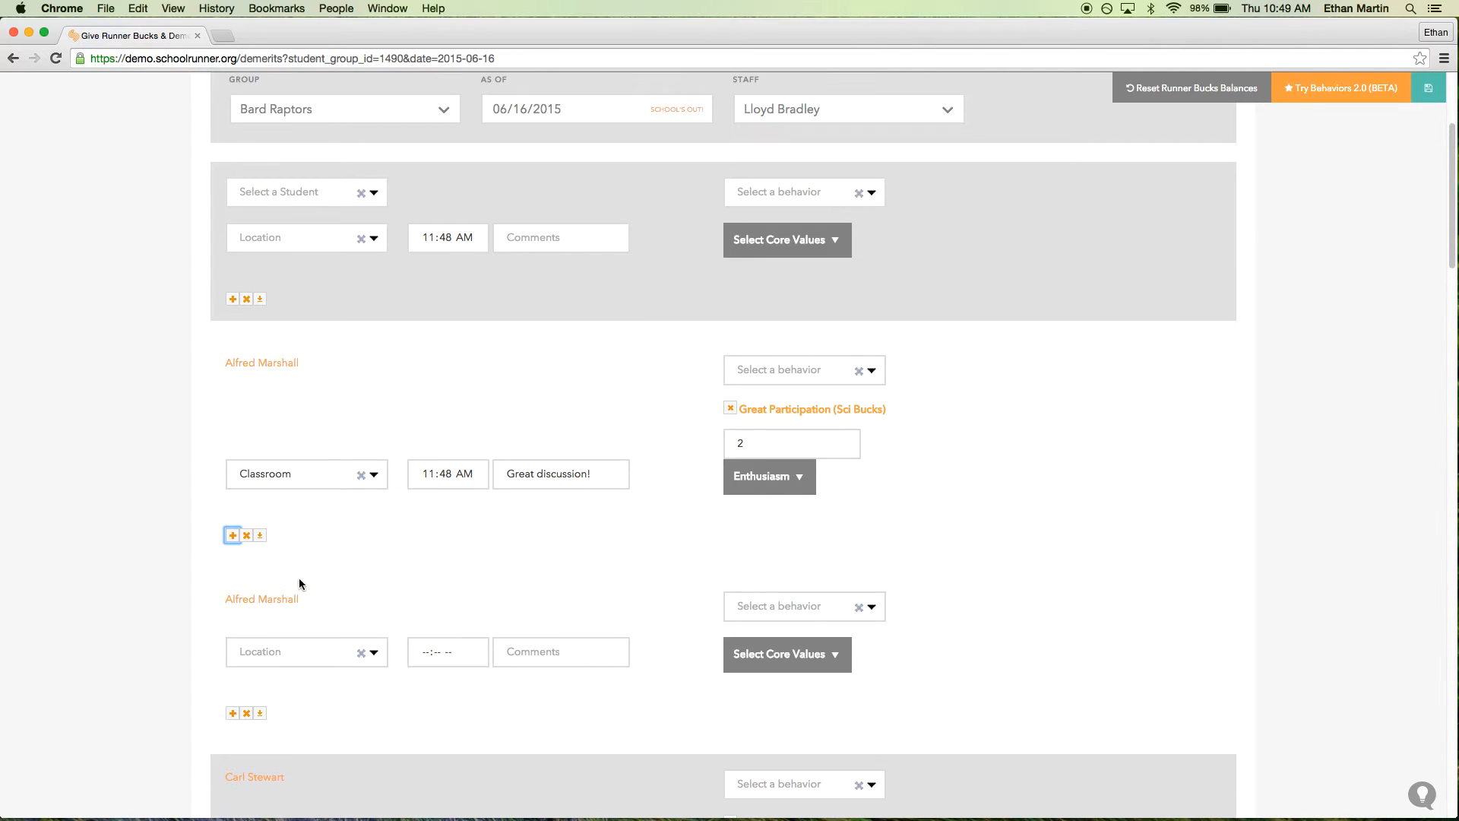
scroll(366, 524, down, 1)
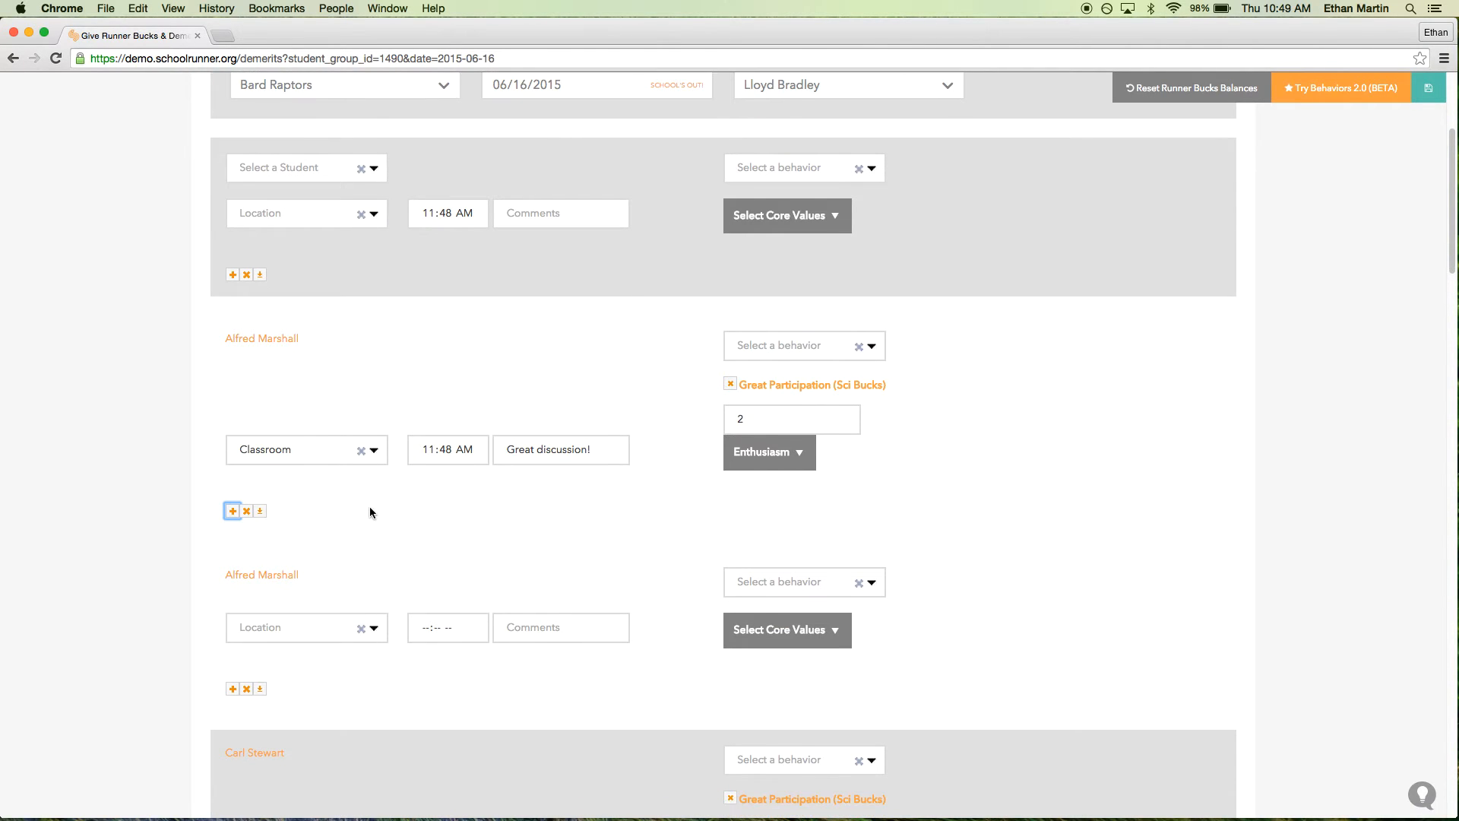
click(374, 628)
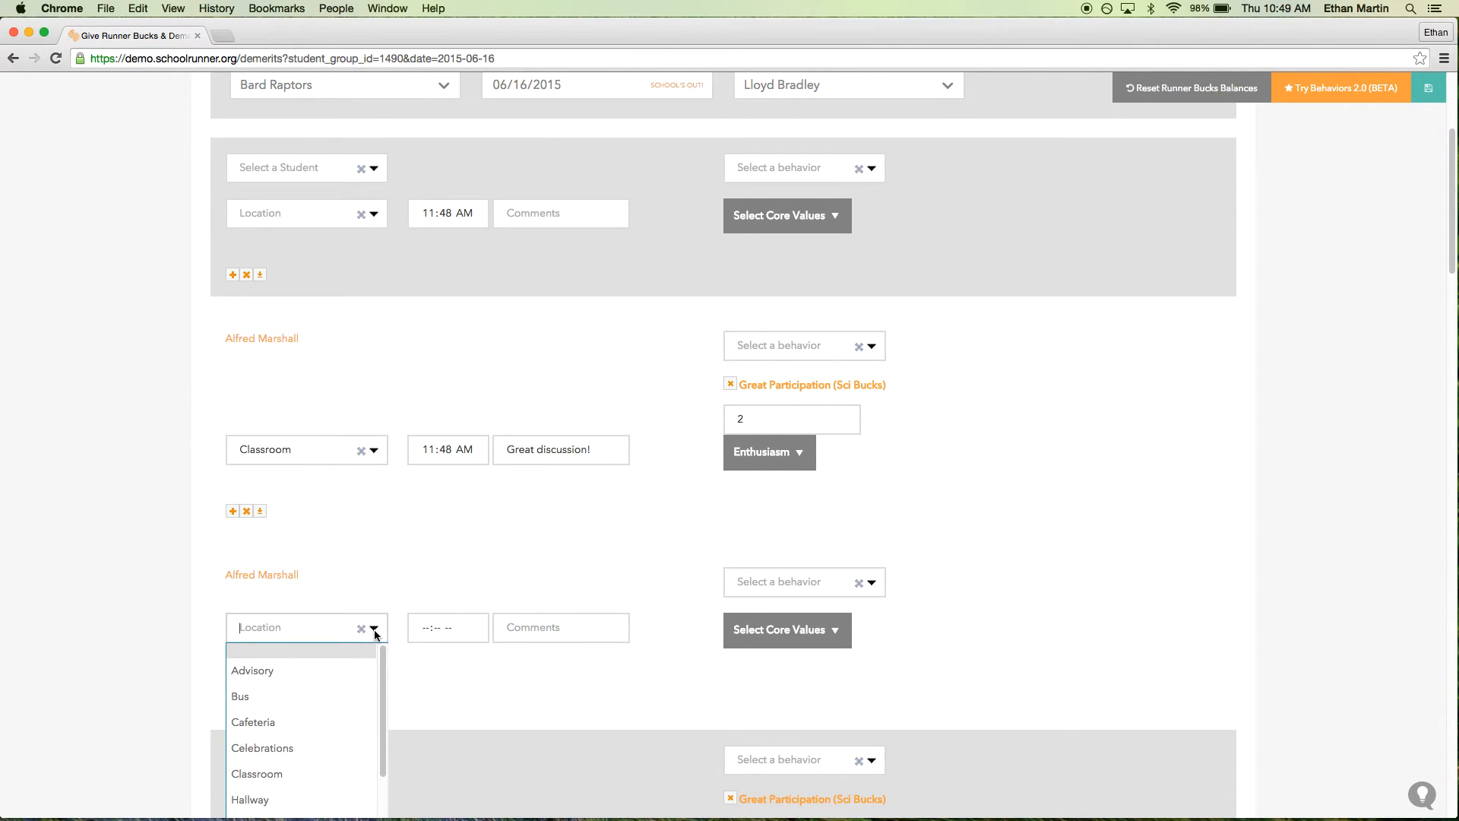
click(327, 771)
click(575, 629)
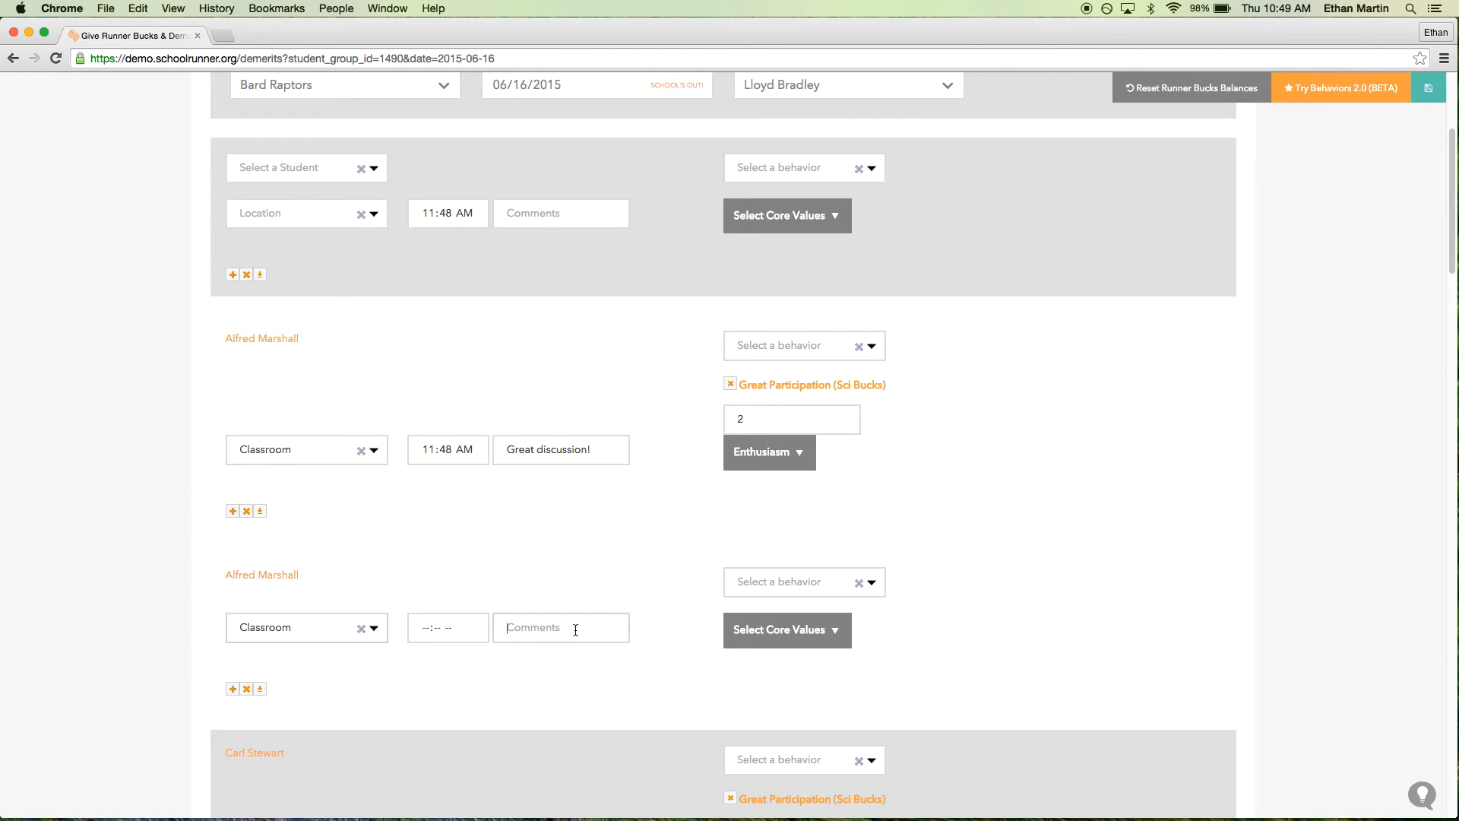
text(GReat)
key(BackSpace)
key(BackSpace)
key(BackSpace)
key(BackSpace)
key(BackSpace)
text(reat Q)
key(BackSpace)
text(questin)
key(BackSpace)
text(on.)
Assign Initiating the Question (Sci Bucks) to the first student's second entry with an amount of 2.
click(865, 582)
text(ini)
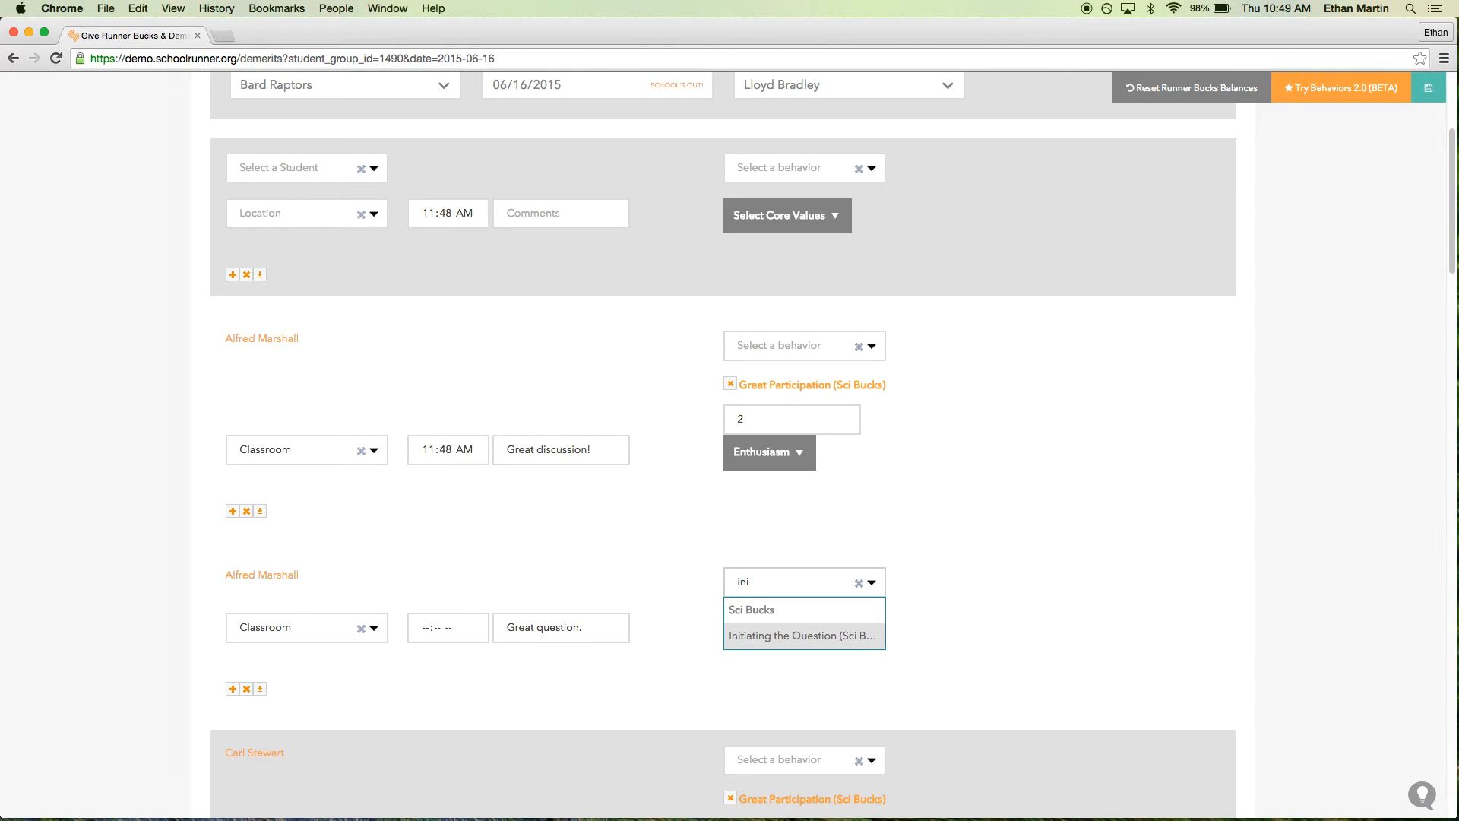
click(831, 640)
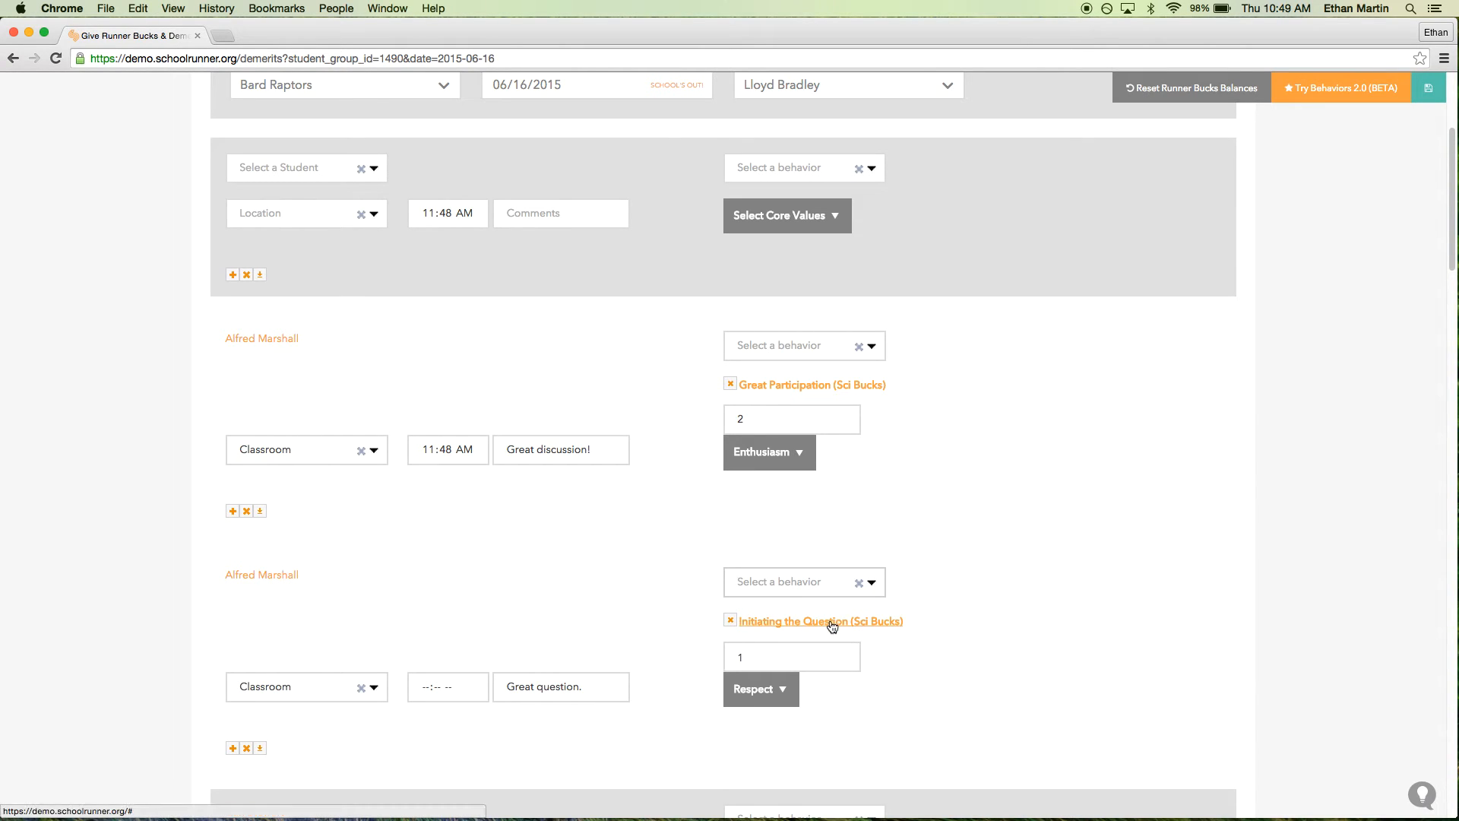
click(735, 655)
double_click(736, 655)
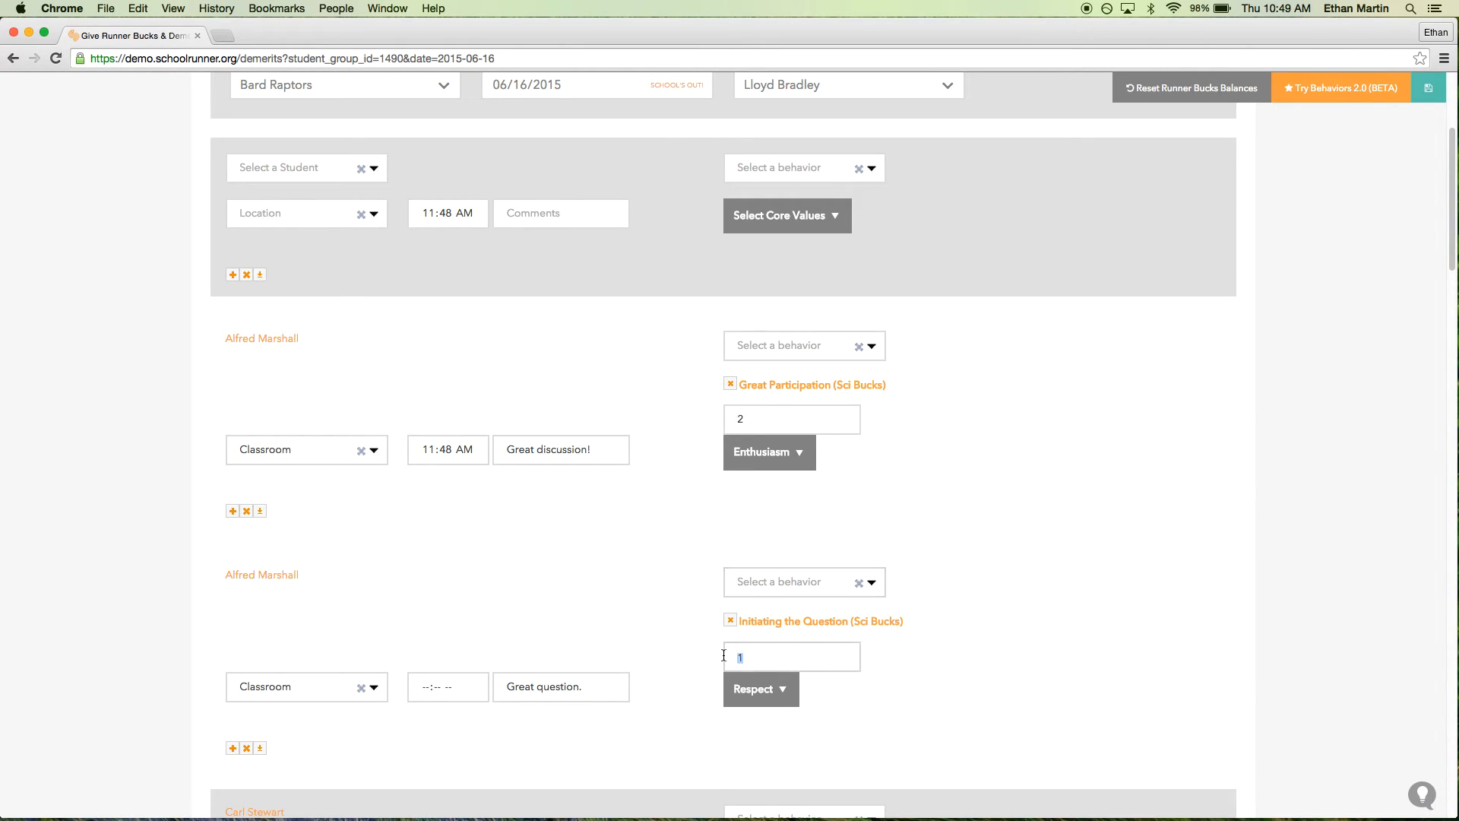
text(2)
Remove the copied Great Participation entry from the second student in the group.
scroll(1002, 572, down, 1)
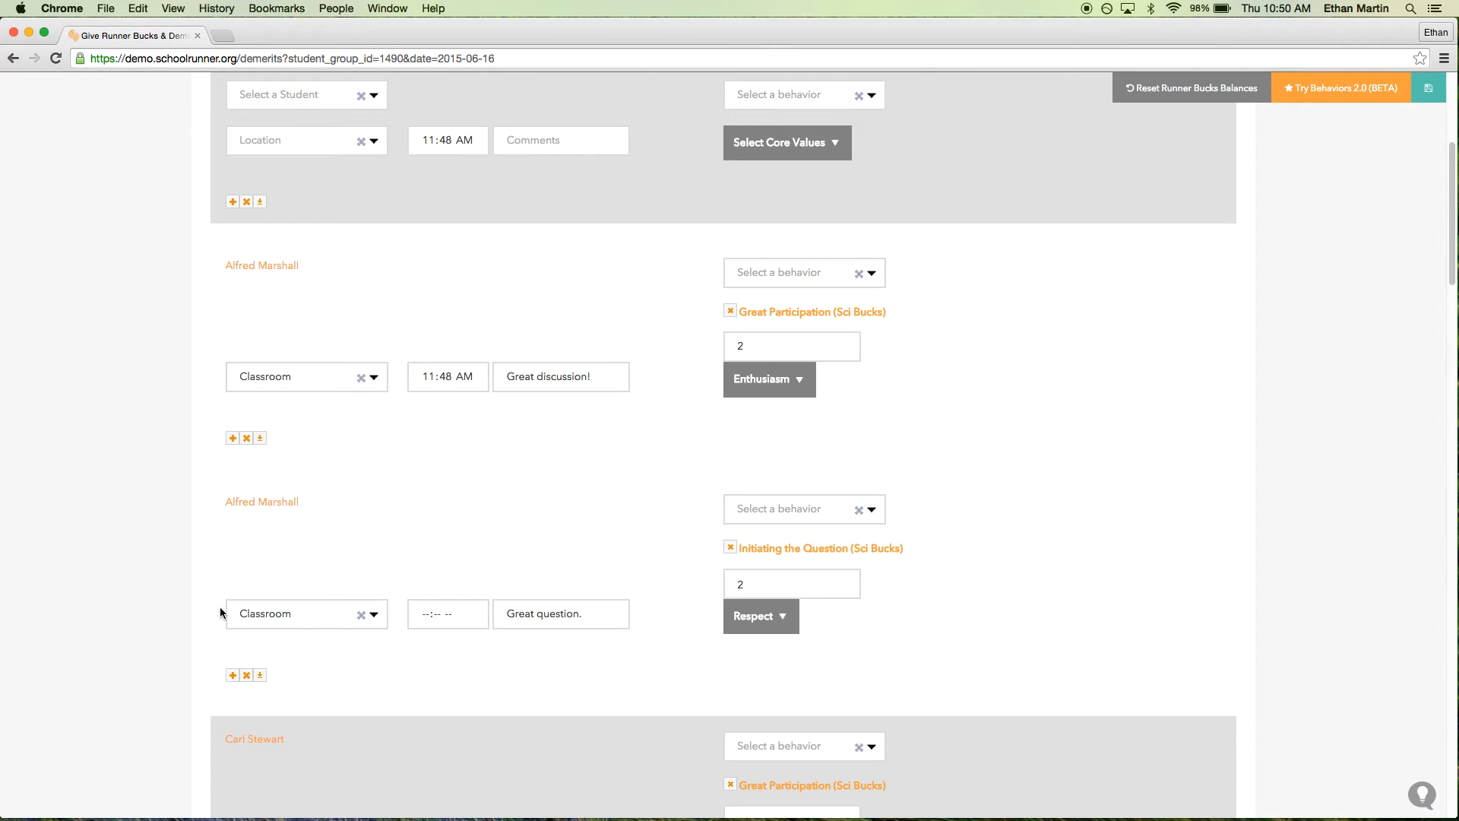
scroll(151, 473, down, 4)
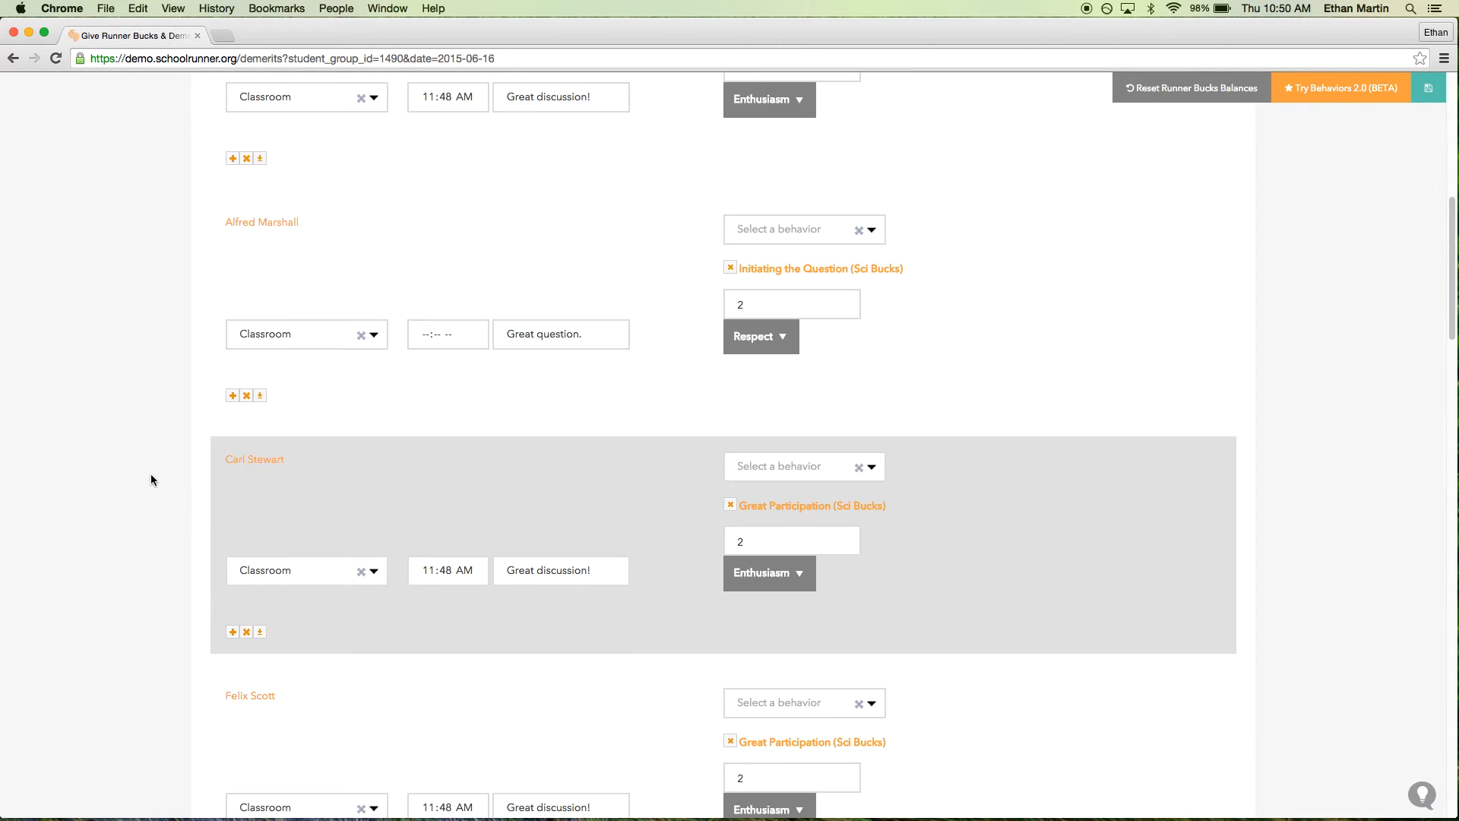
scroll(155, 468, down, 2)
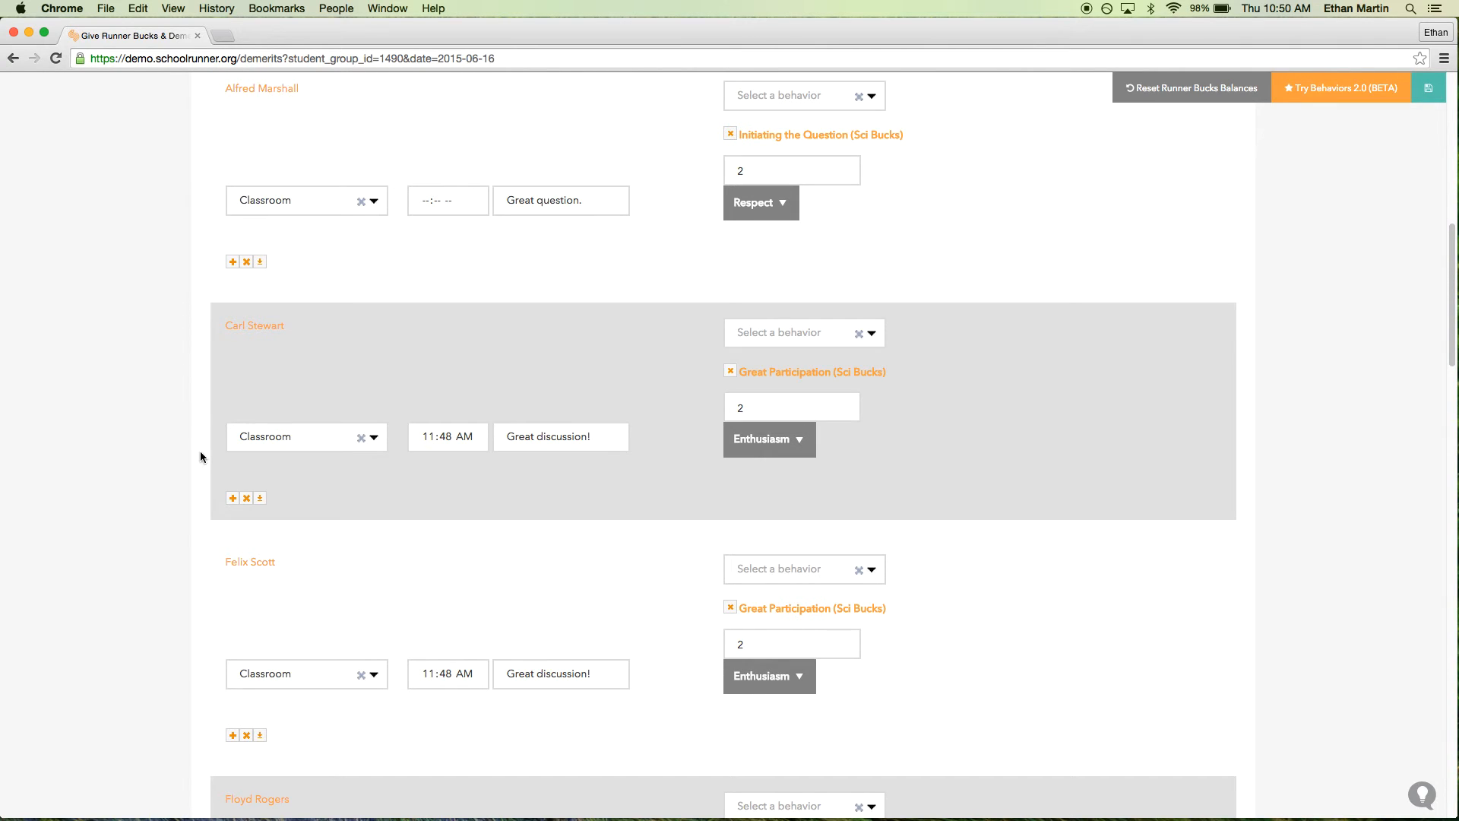
click(247, 499)
Check the remaining student entries and save the behaviors for the group.
scroll(1289, 318, up, 4)
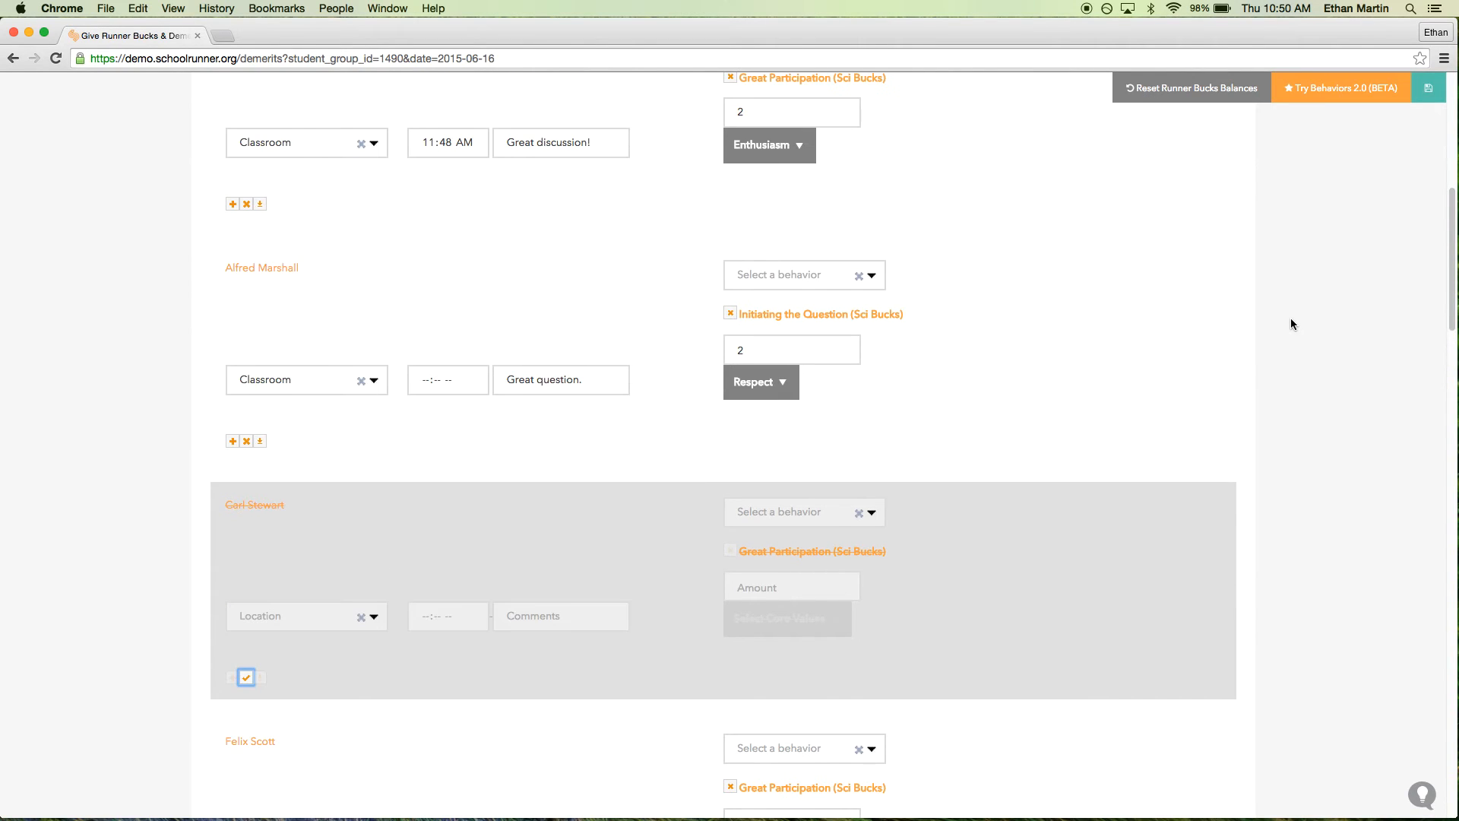
scroll(1288, 326, down, 2)
scroll(1286, 339, down, 12)
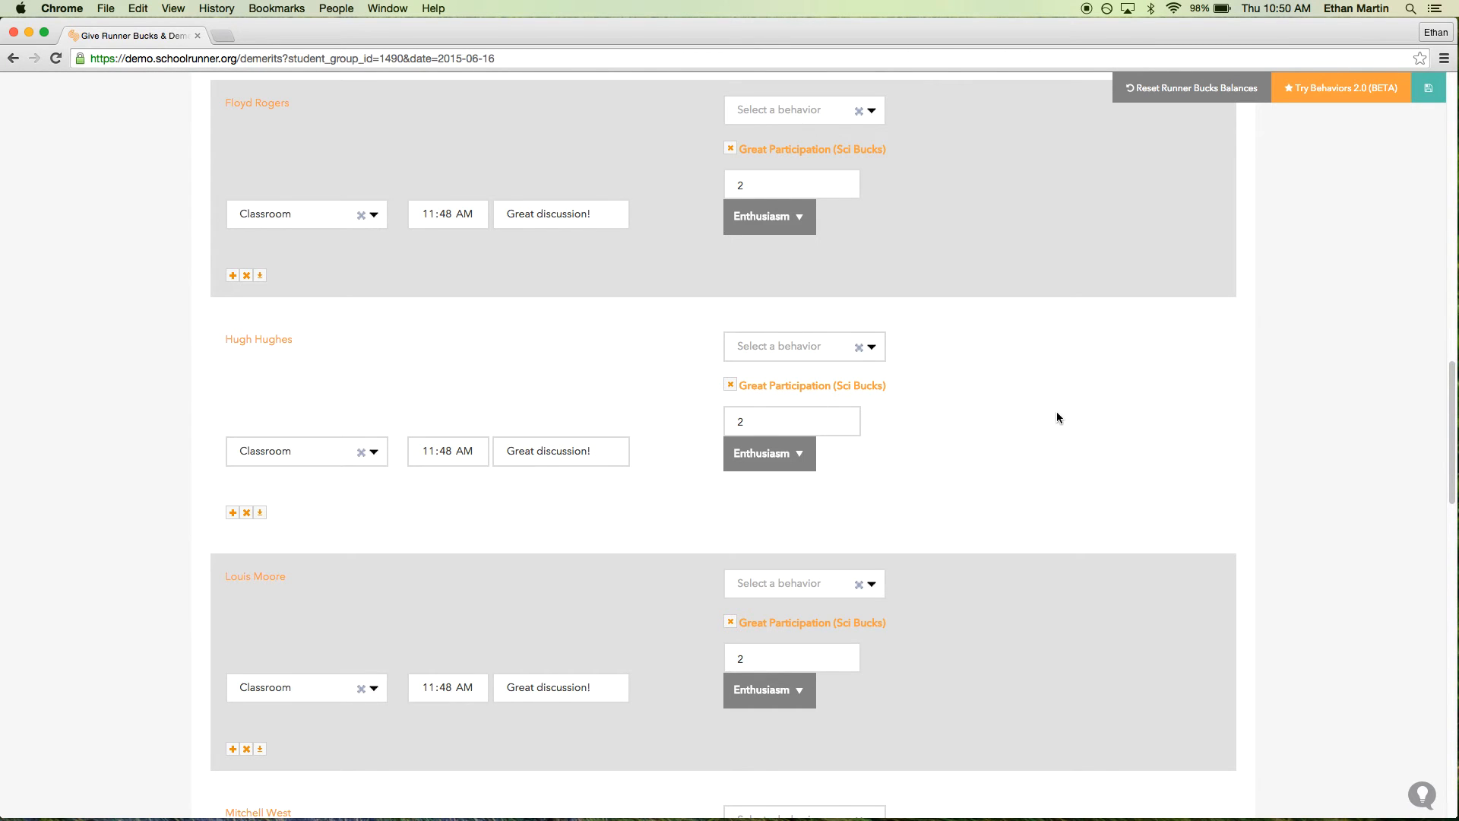
scroll(1202, 409, up, 15)
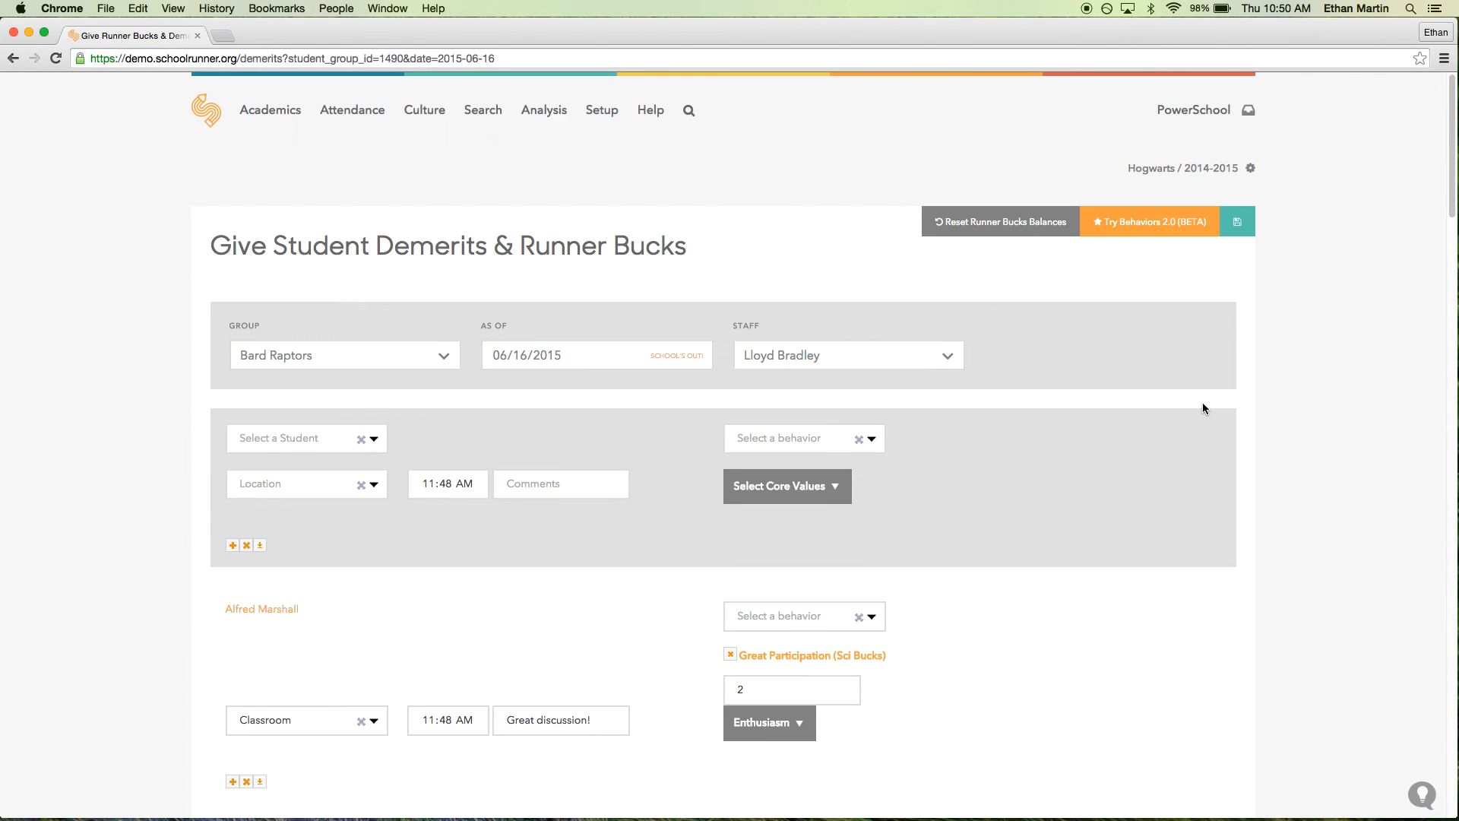
click(1239, 225)
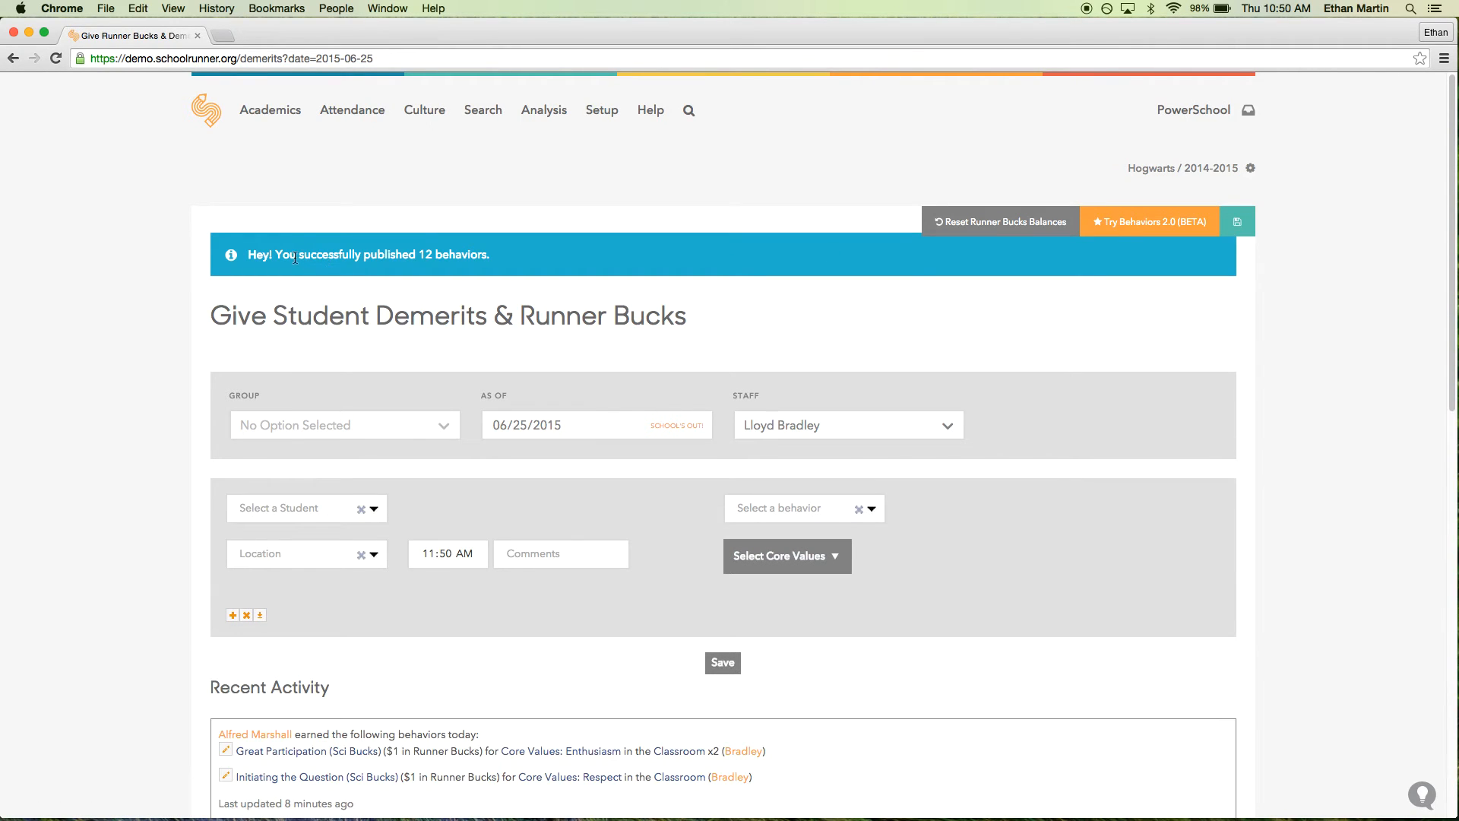
Review the Recent Activity list below the entry form following the save.
scroll(179, 246, down, 5)
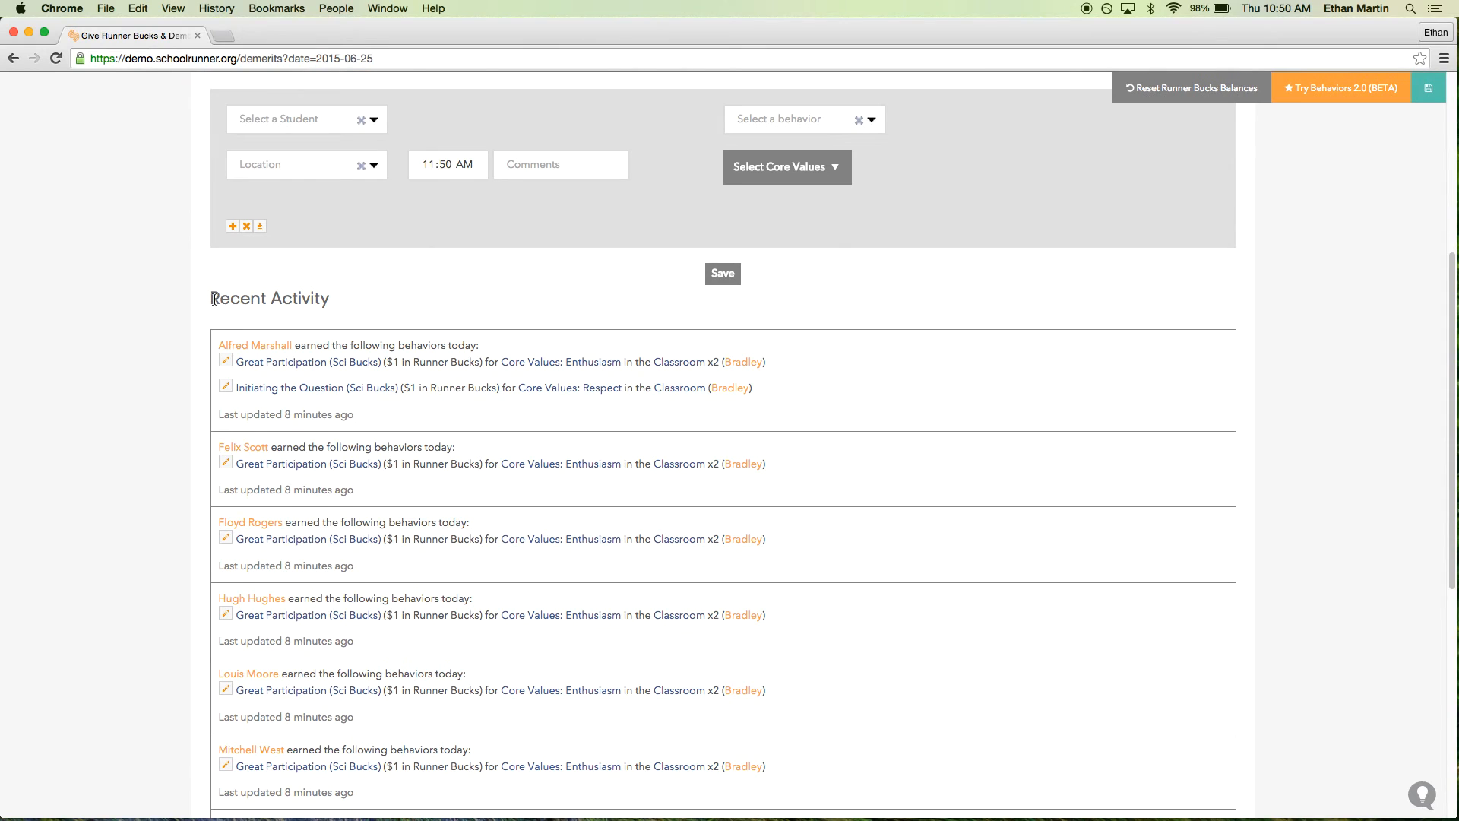
drag(211, 295, 319, 296)
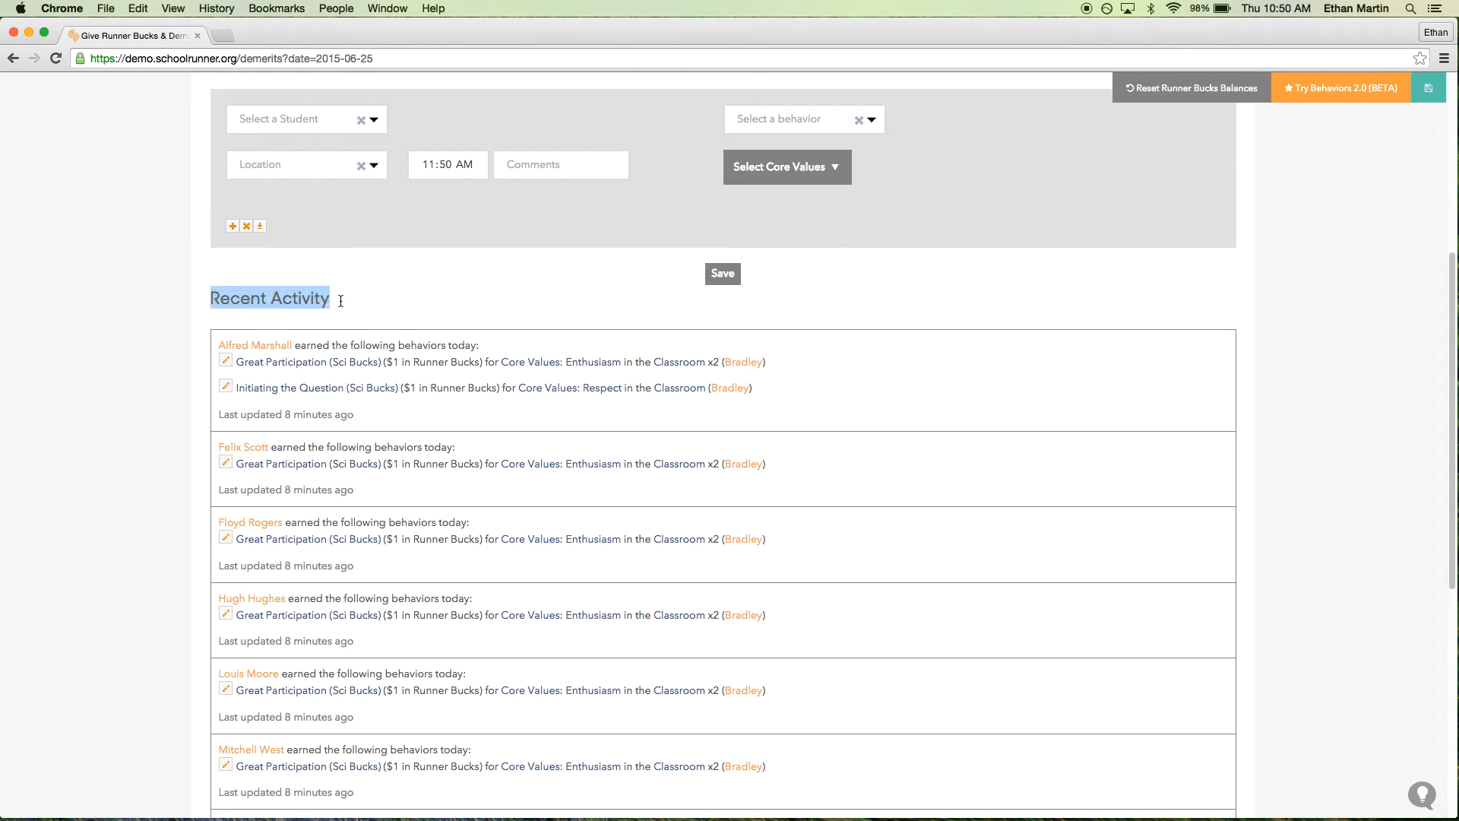
click(342, 297)
scroll(147, 305, up, 4)
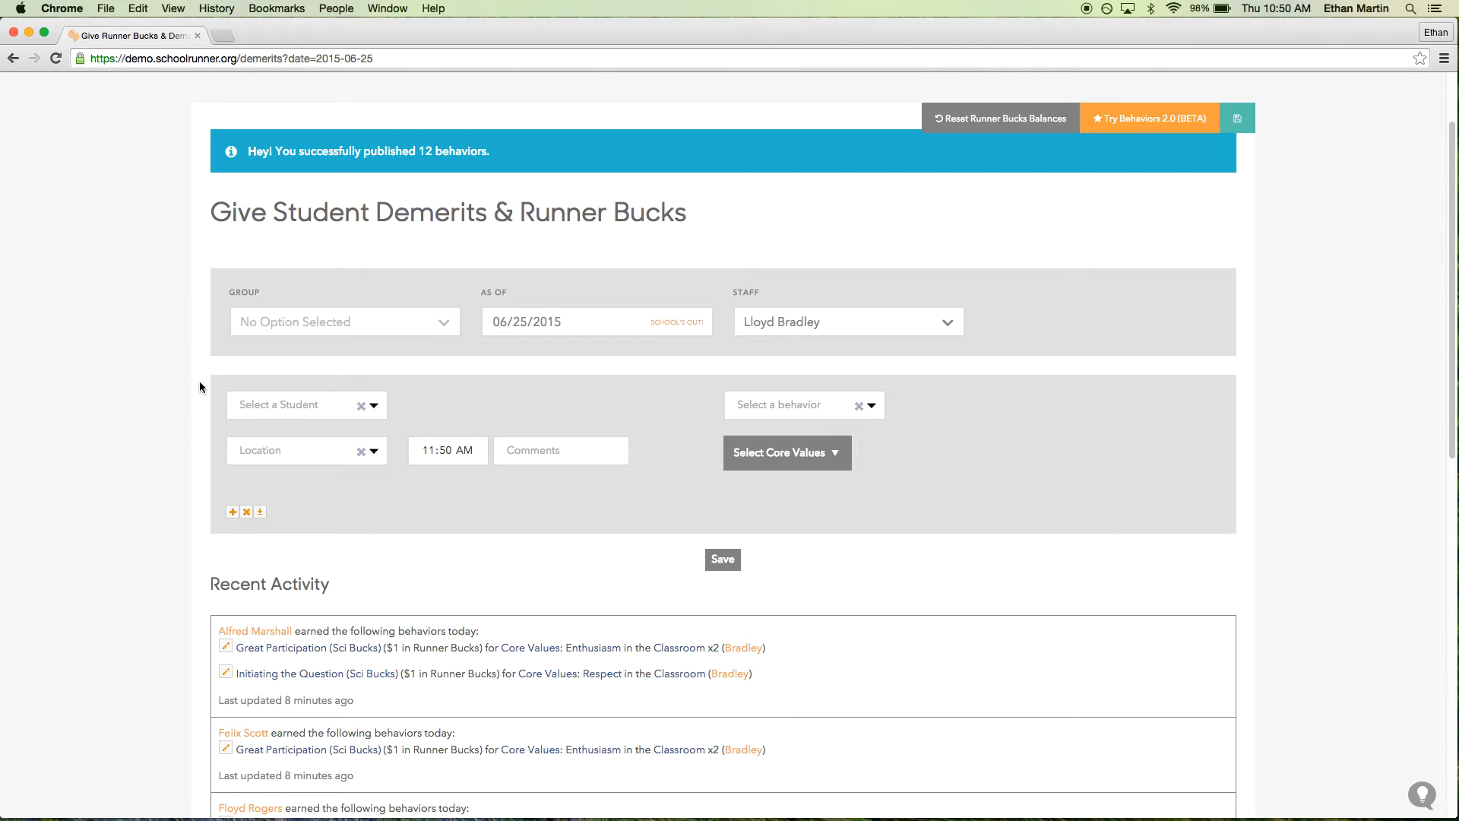
Add the first two students from the student list to the blank entry.
click(372, 407)
scroll(305, 487, down, 10)
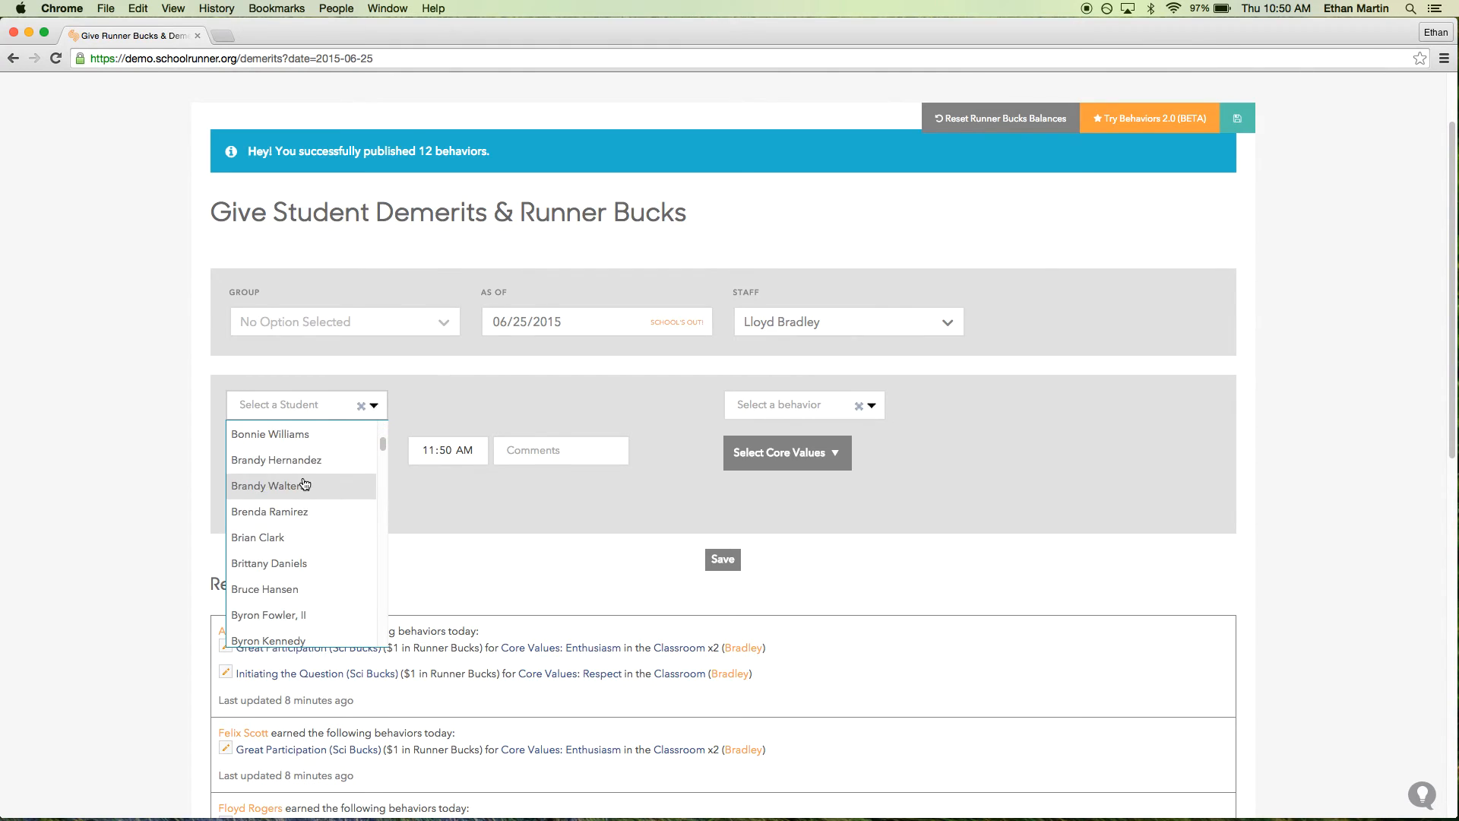
scroll(302, 476, up, 12)
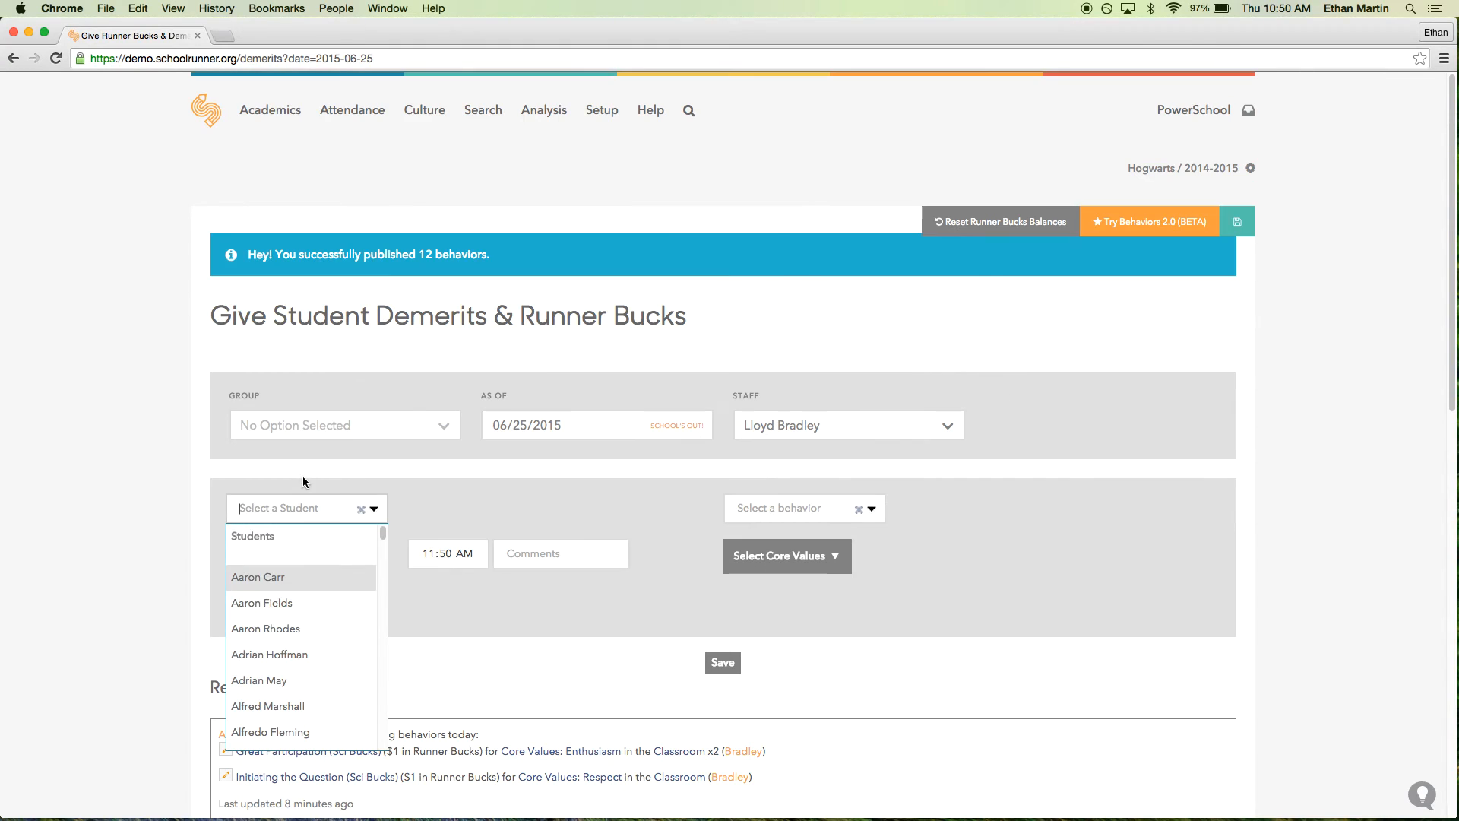
click(303, 583)
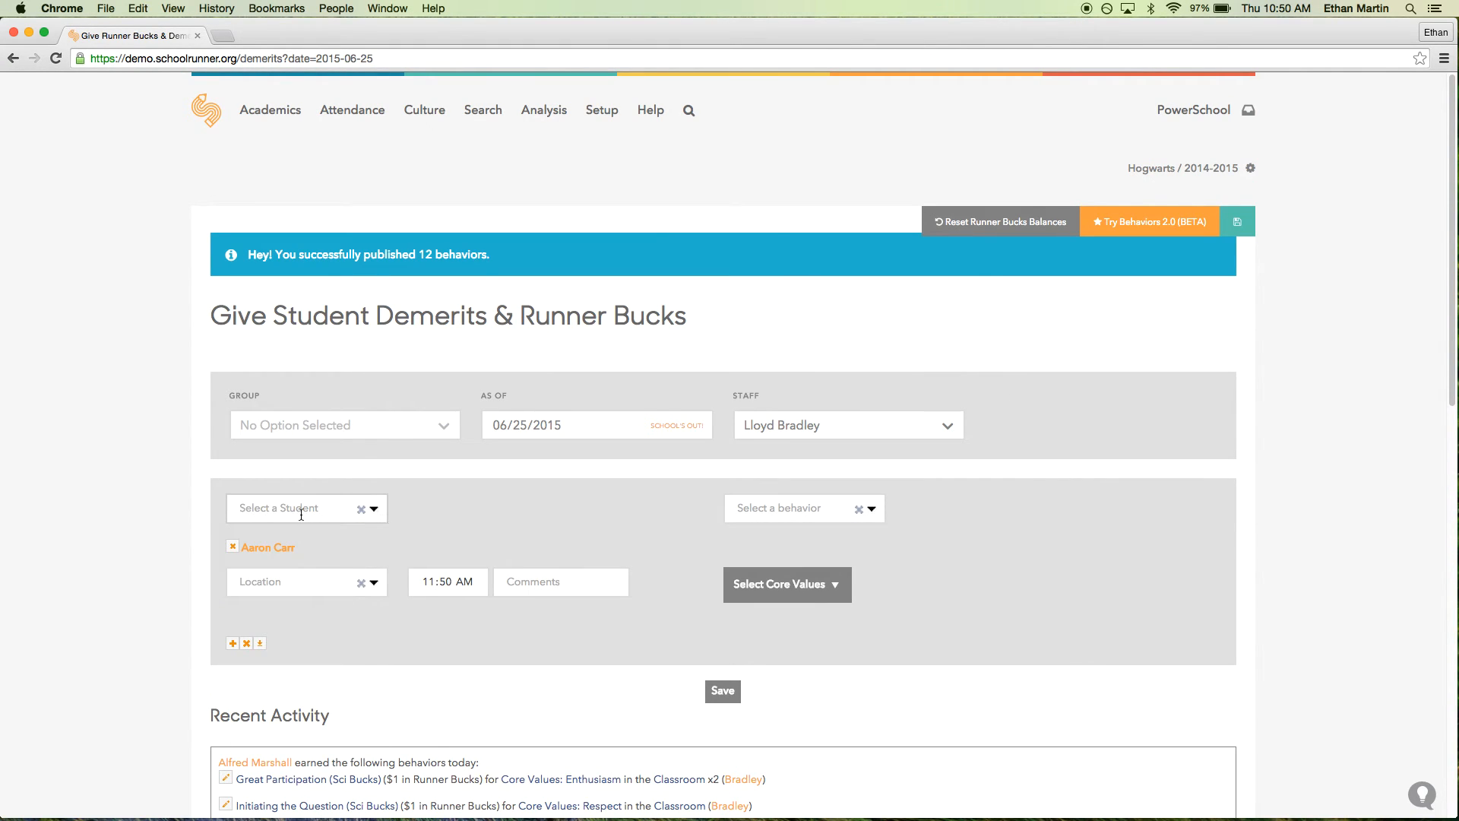
text(aa)
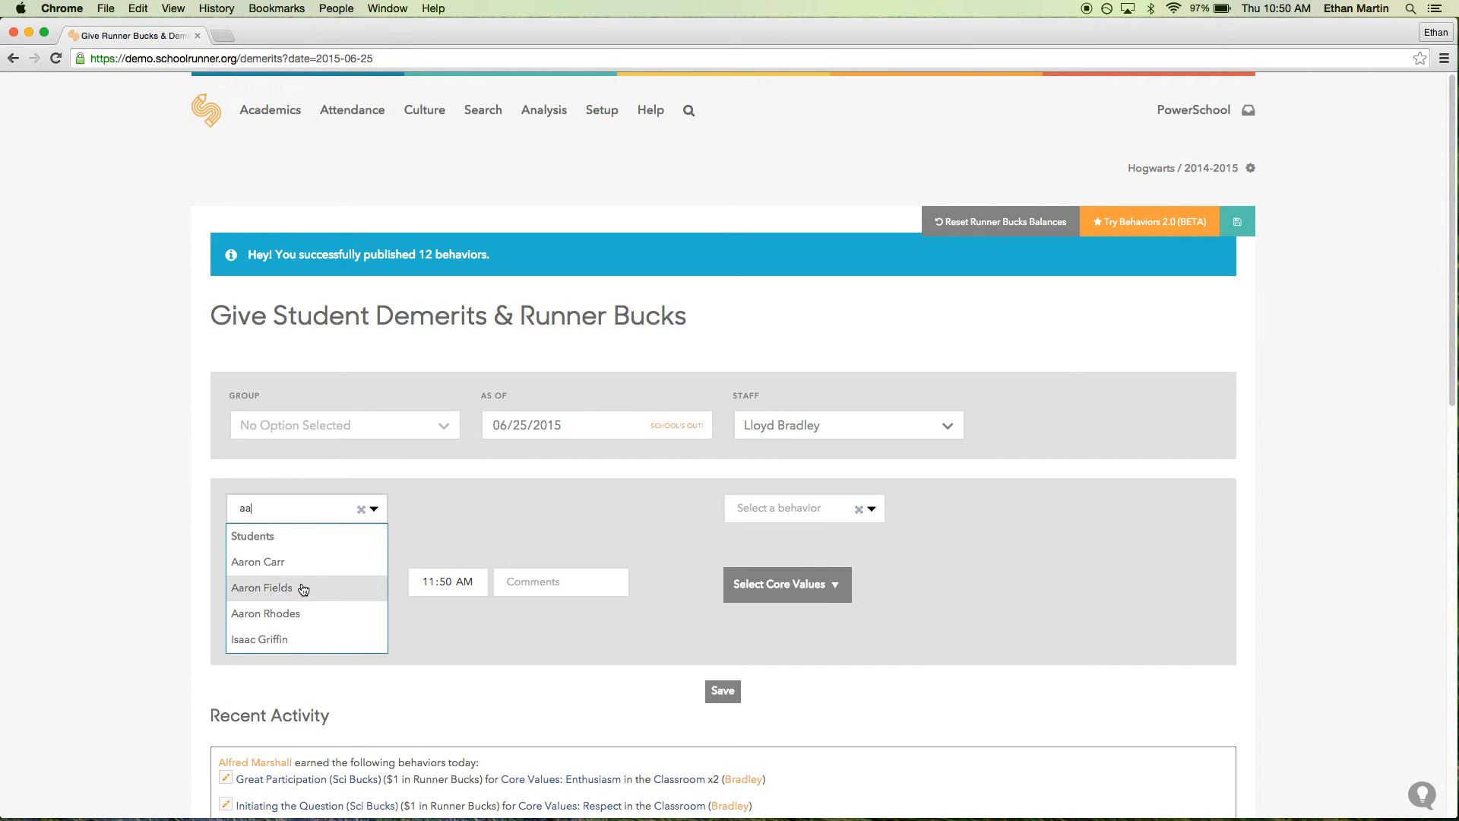
click(273, 589)
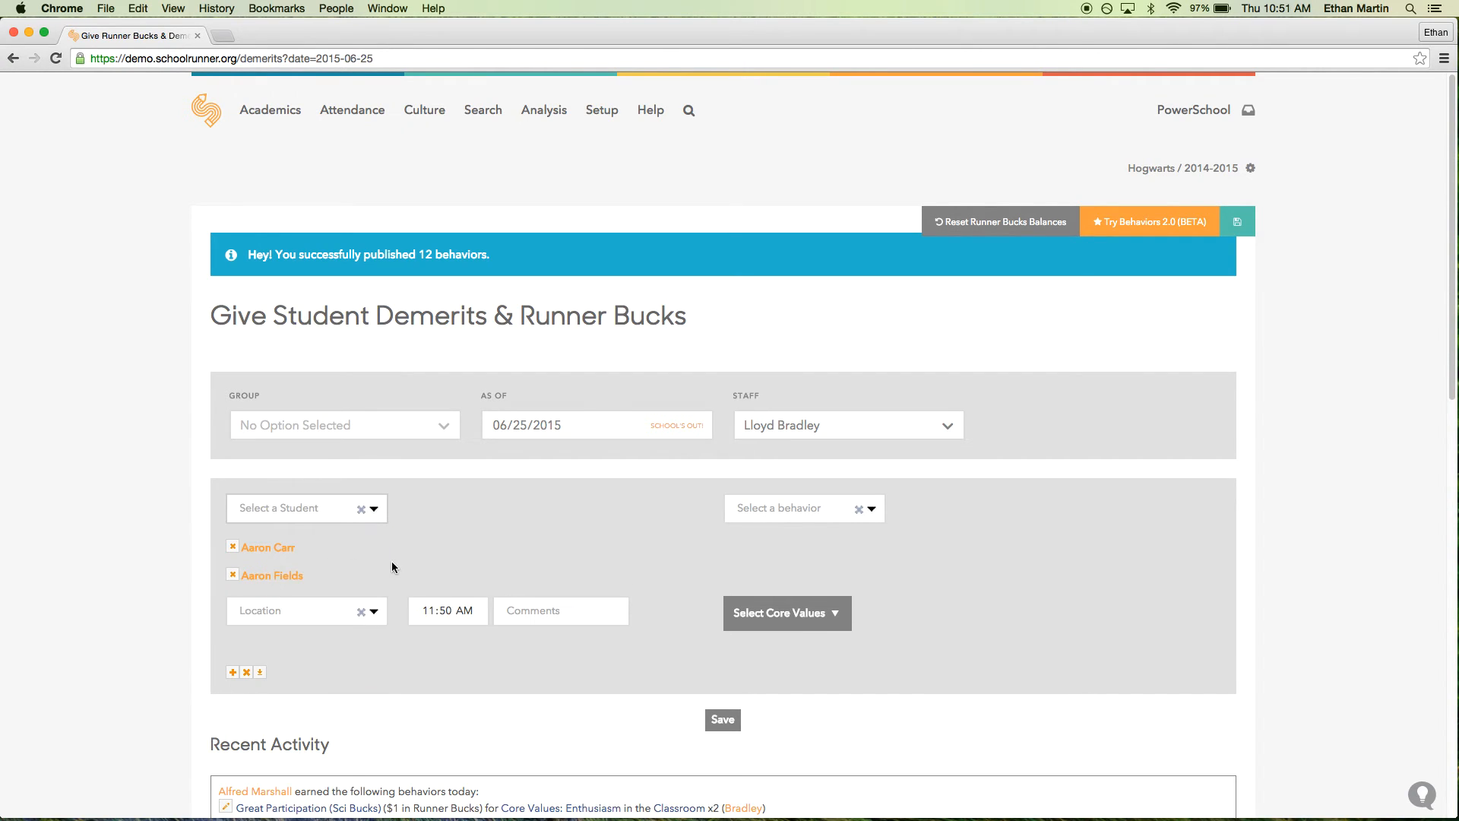
Set the location to Bus and the behavior to Gum for the two selected students, and save the entry.
click(373, 611)
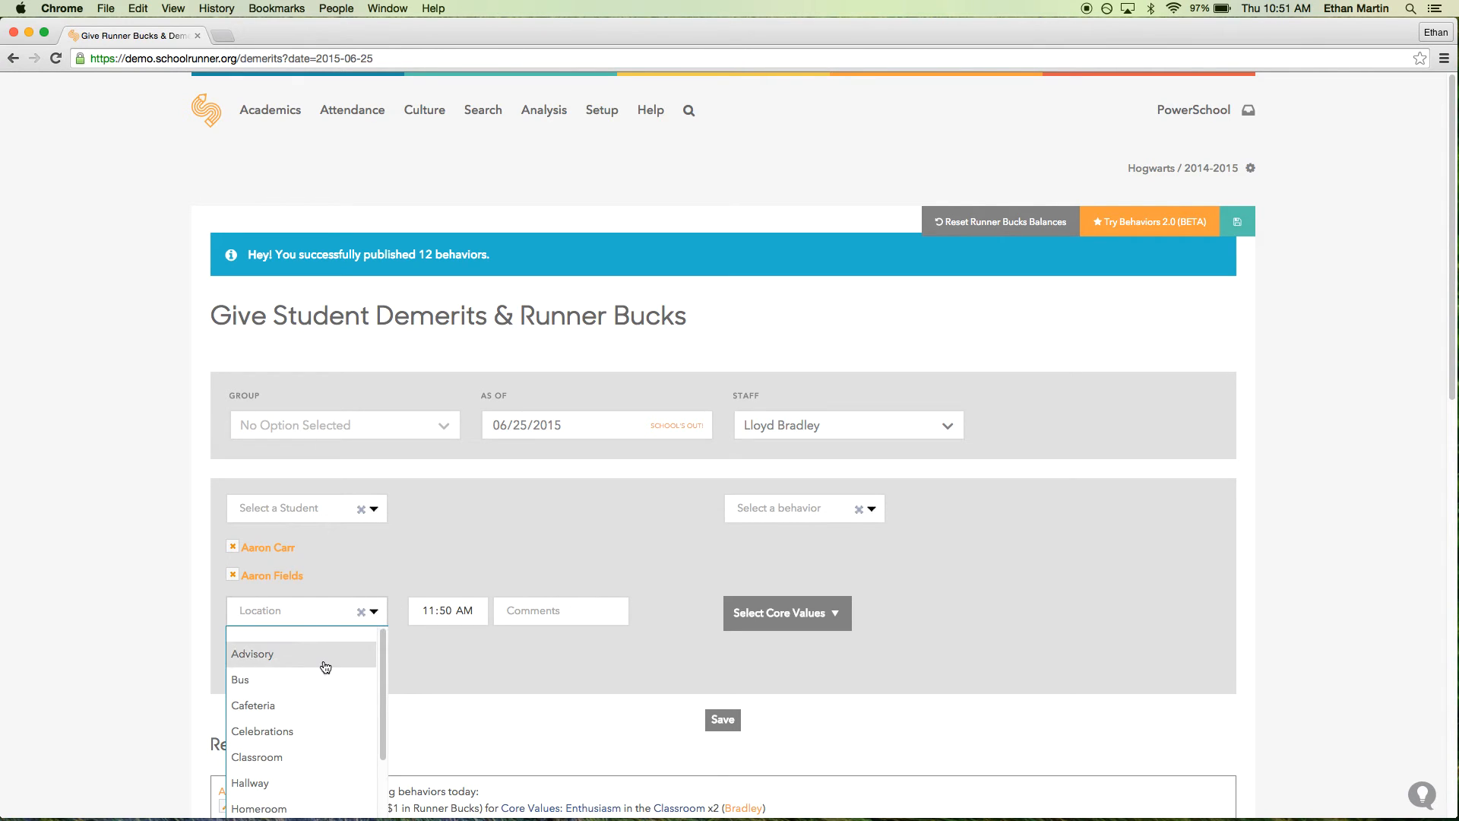
click(323, 688)
click(799, 517)
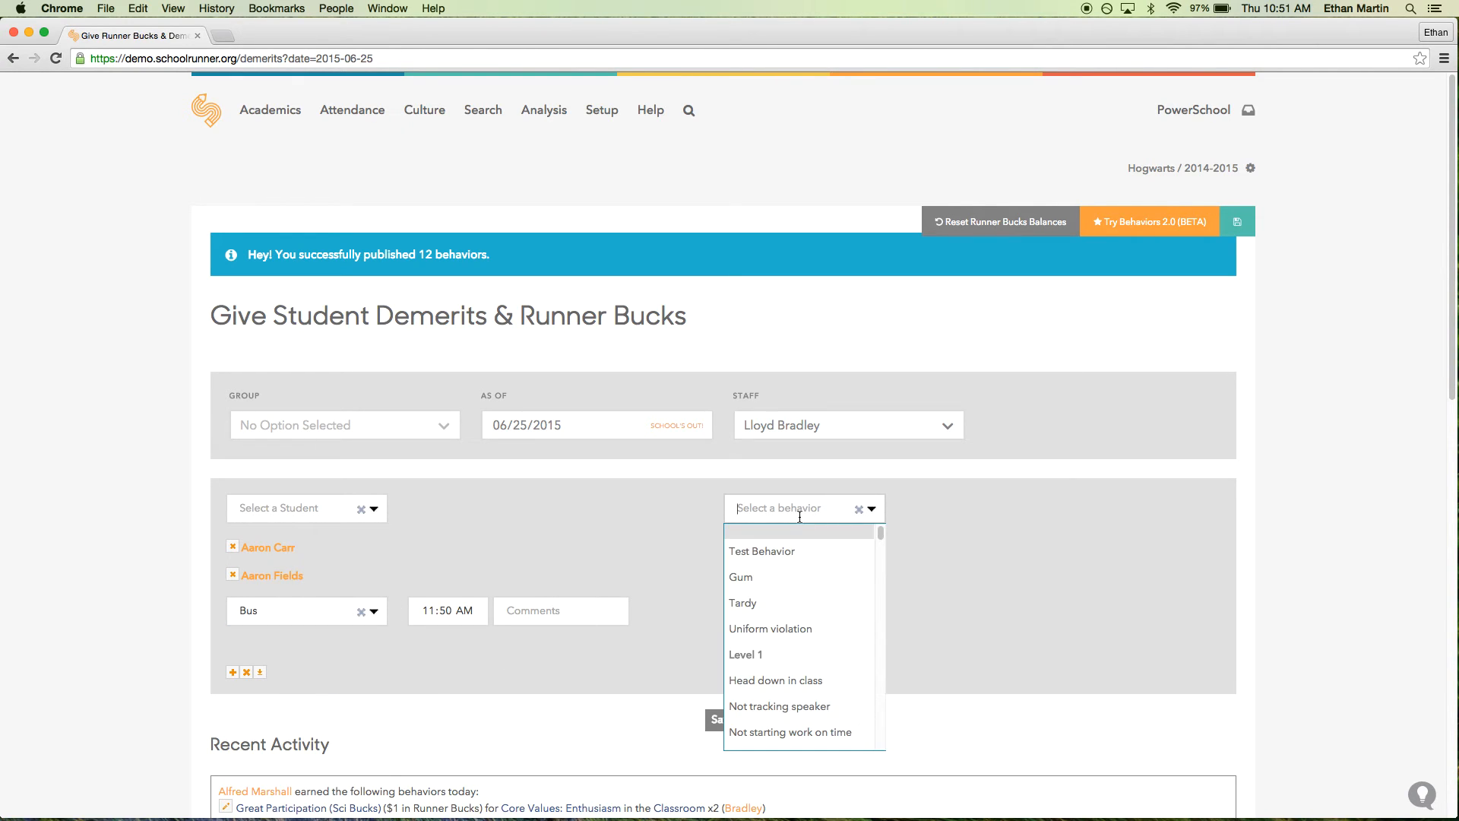
text(gum)
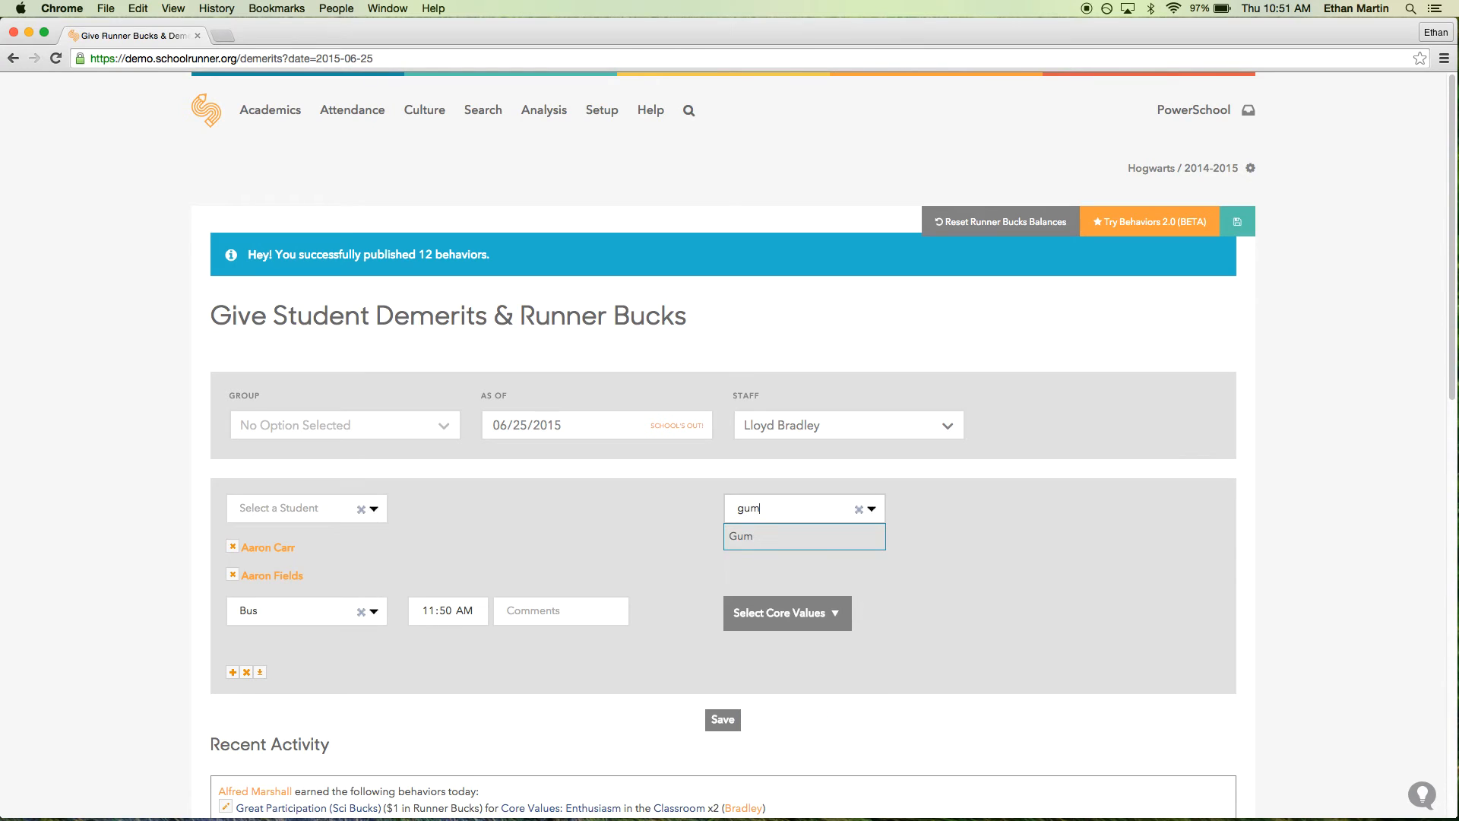
click(783, 541)
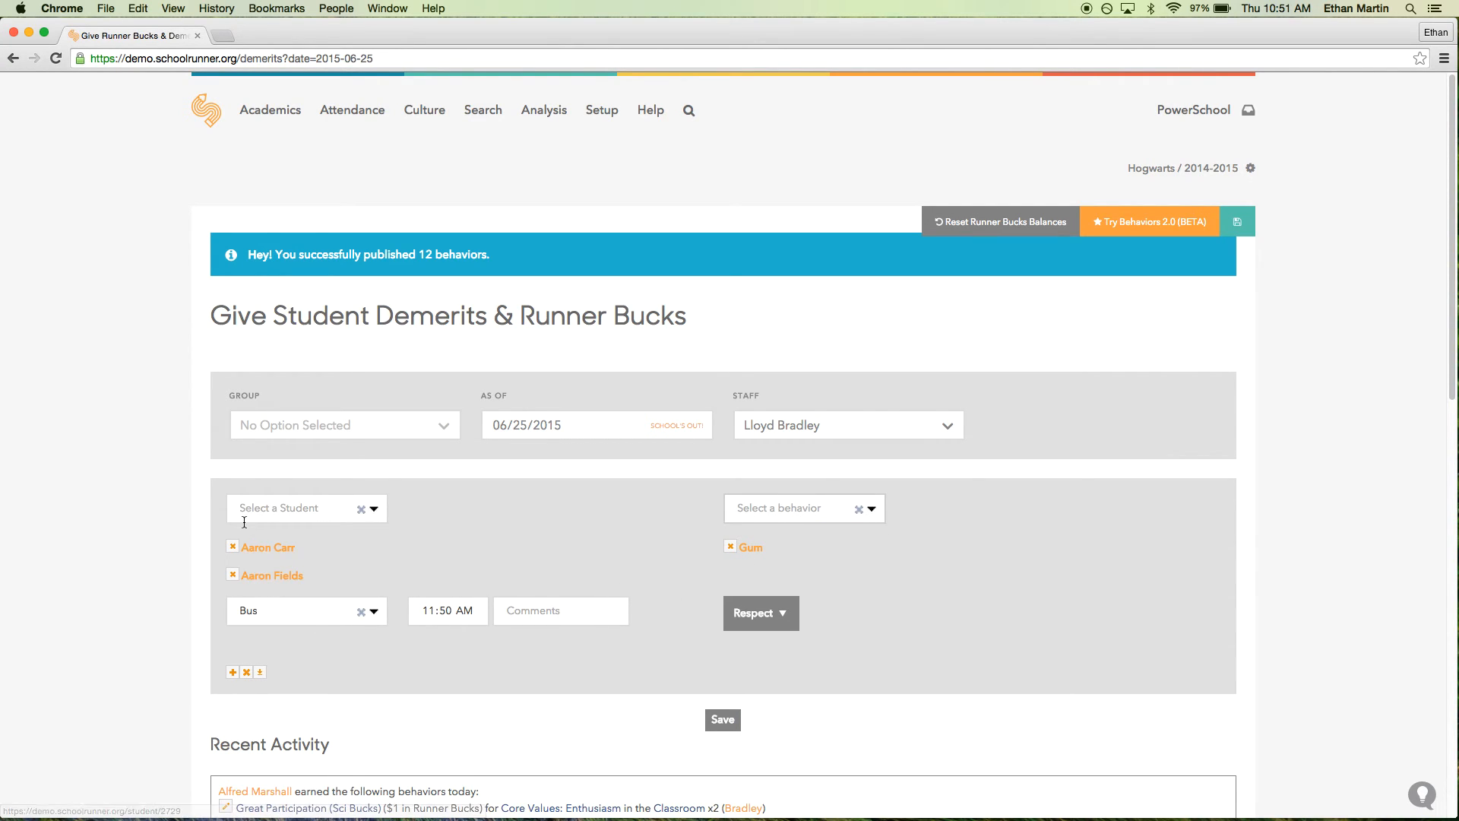
click(723, 720)
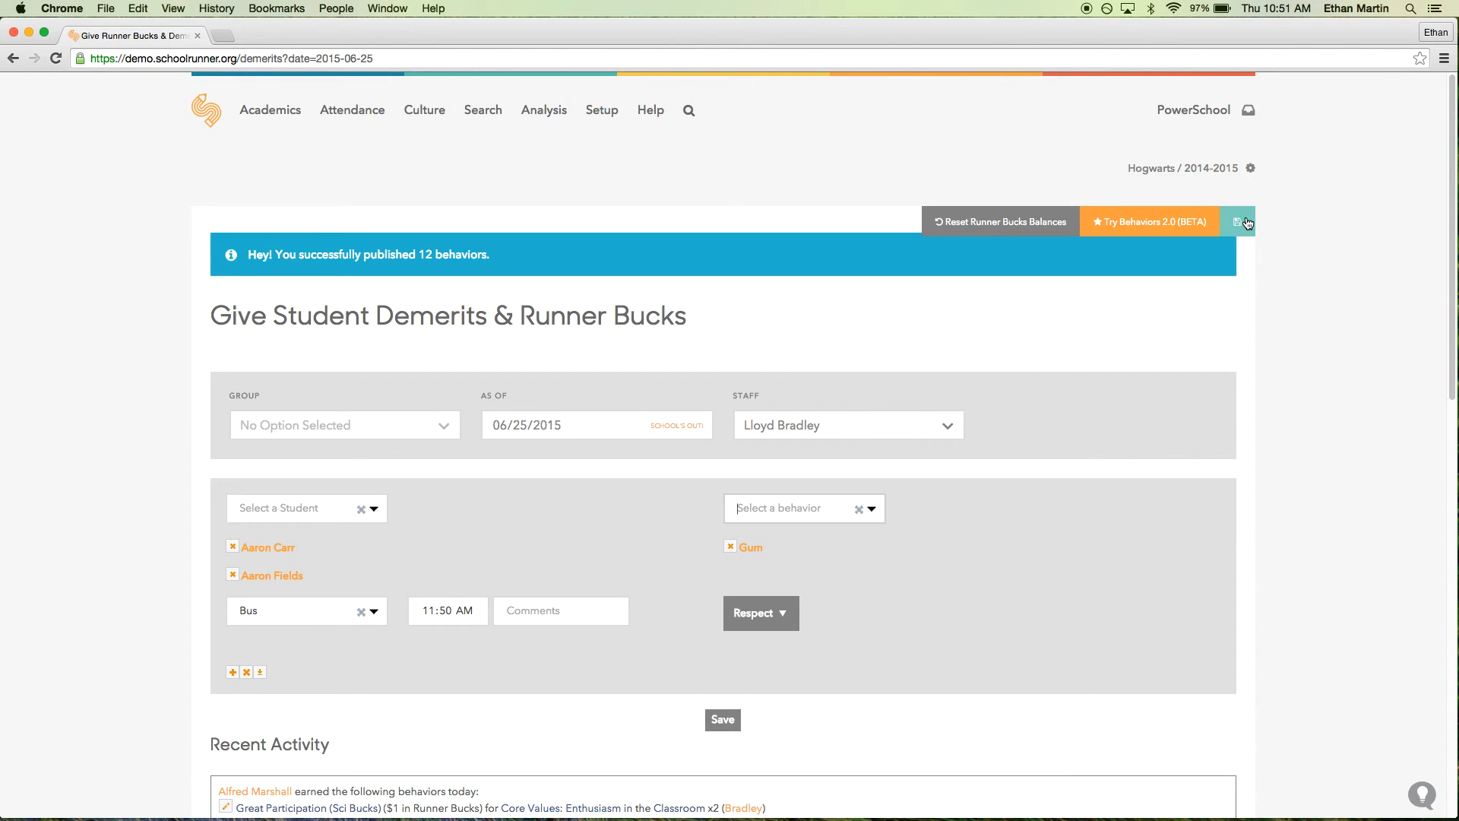
click(730, 722)
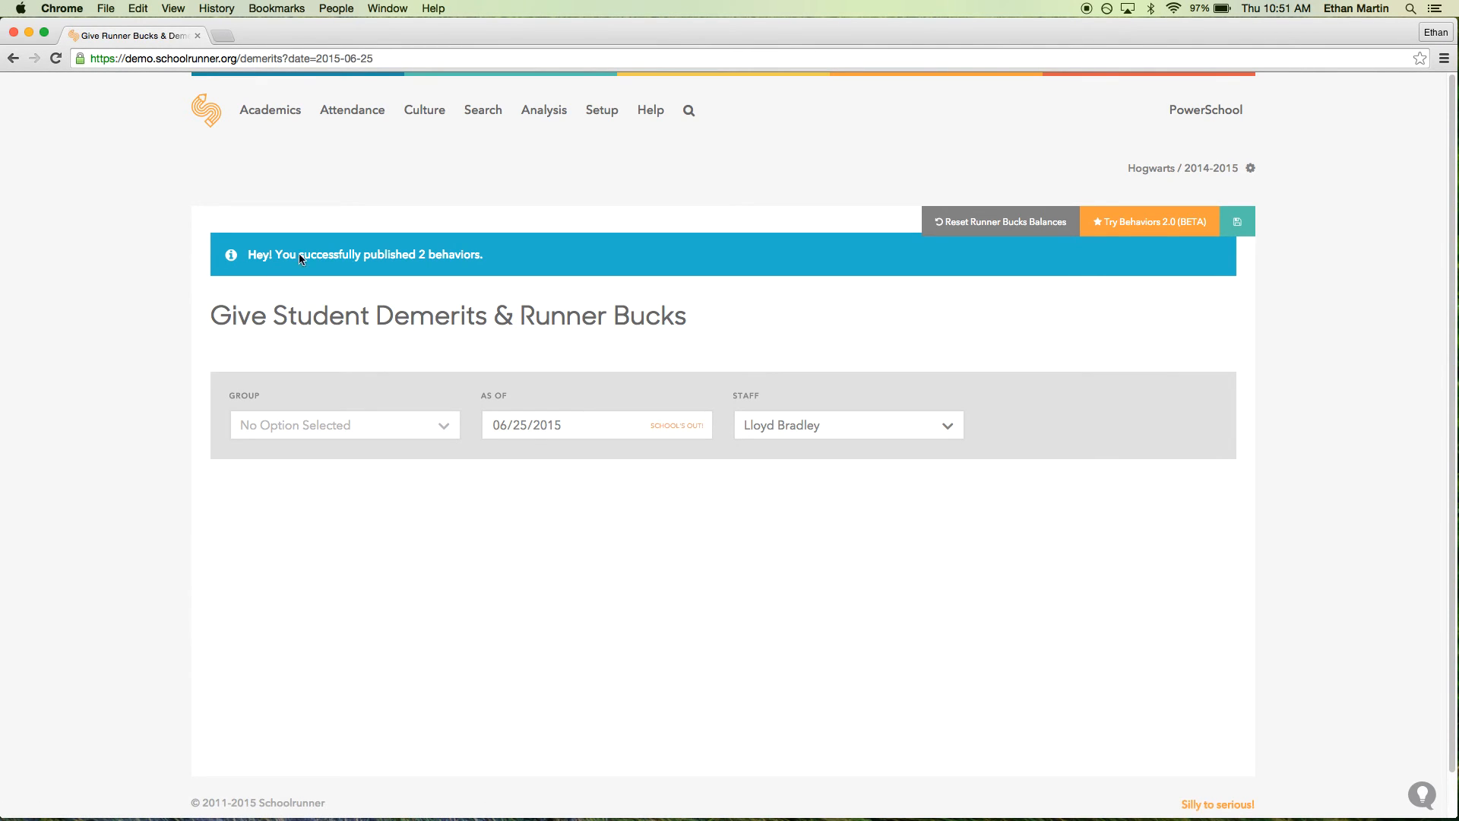
Review the Recent Activity list for the newly saved Gum entries, checking their demerits, Runner Bucks and exact update time.
scroll(137, 424, down, 2)
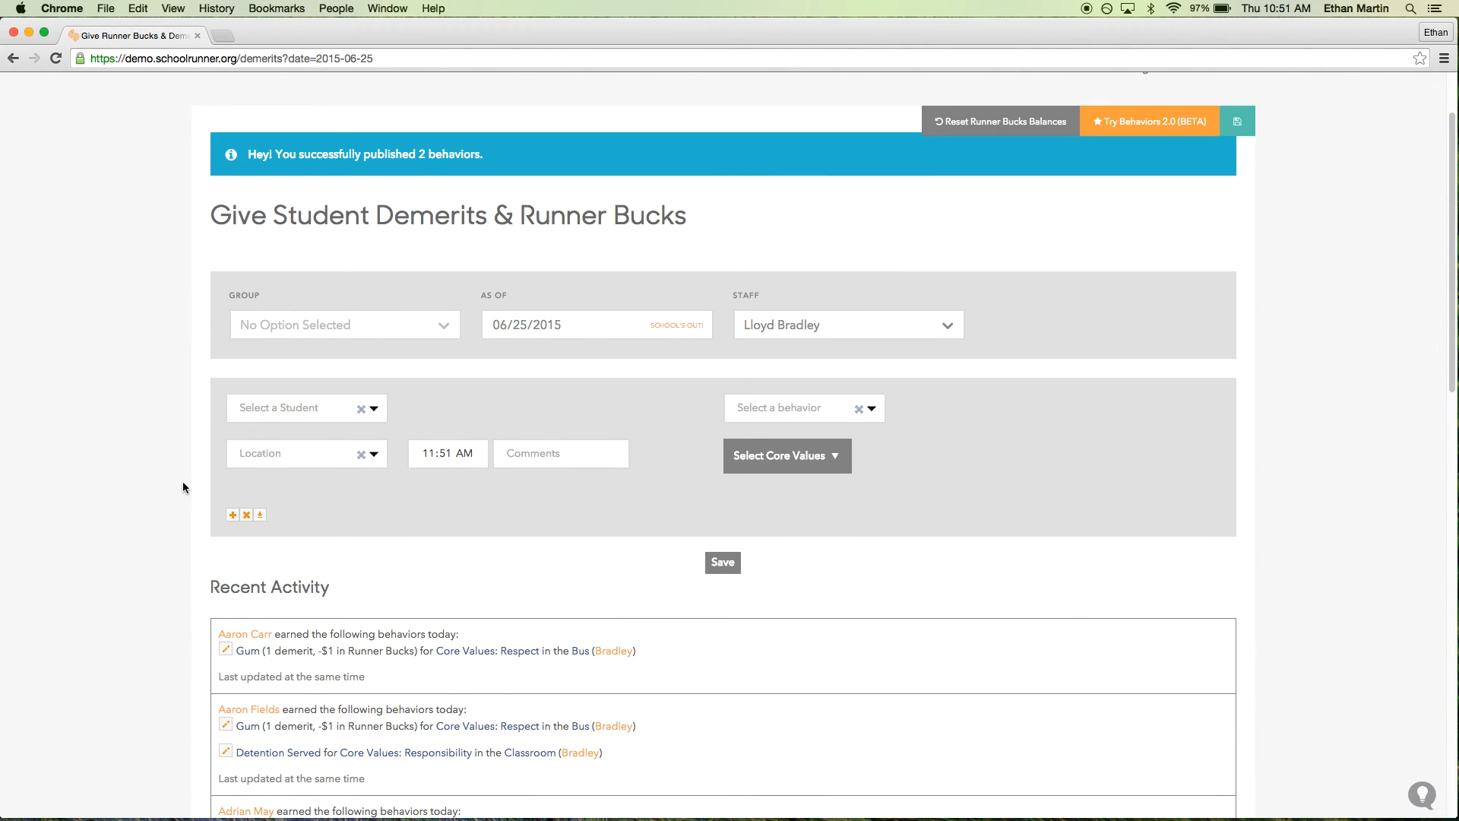
drag(199, 586, 321, 586)
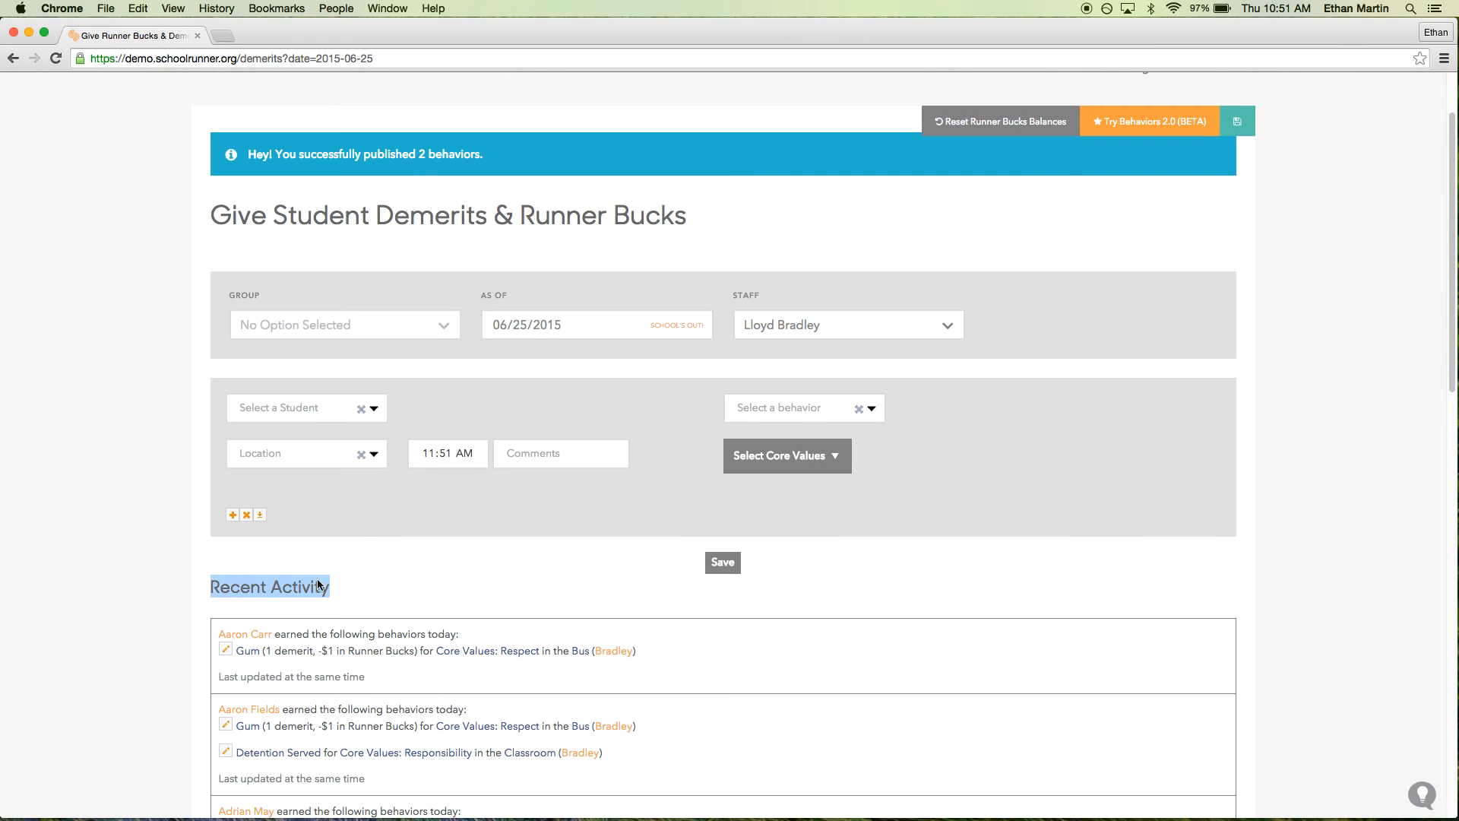
click(148, 506)
scroll(178, 482, up, 2)
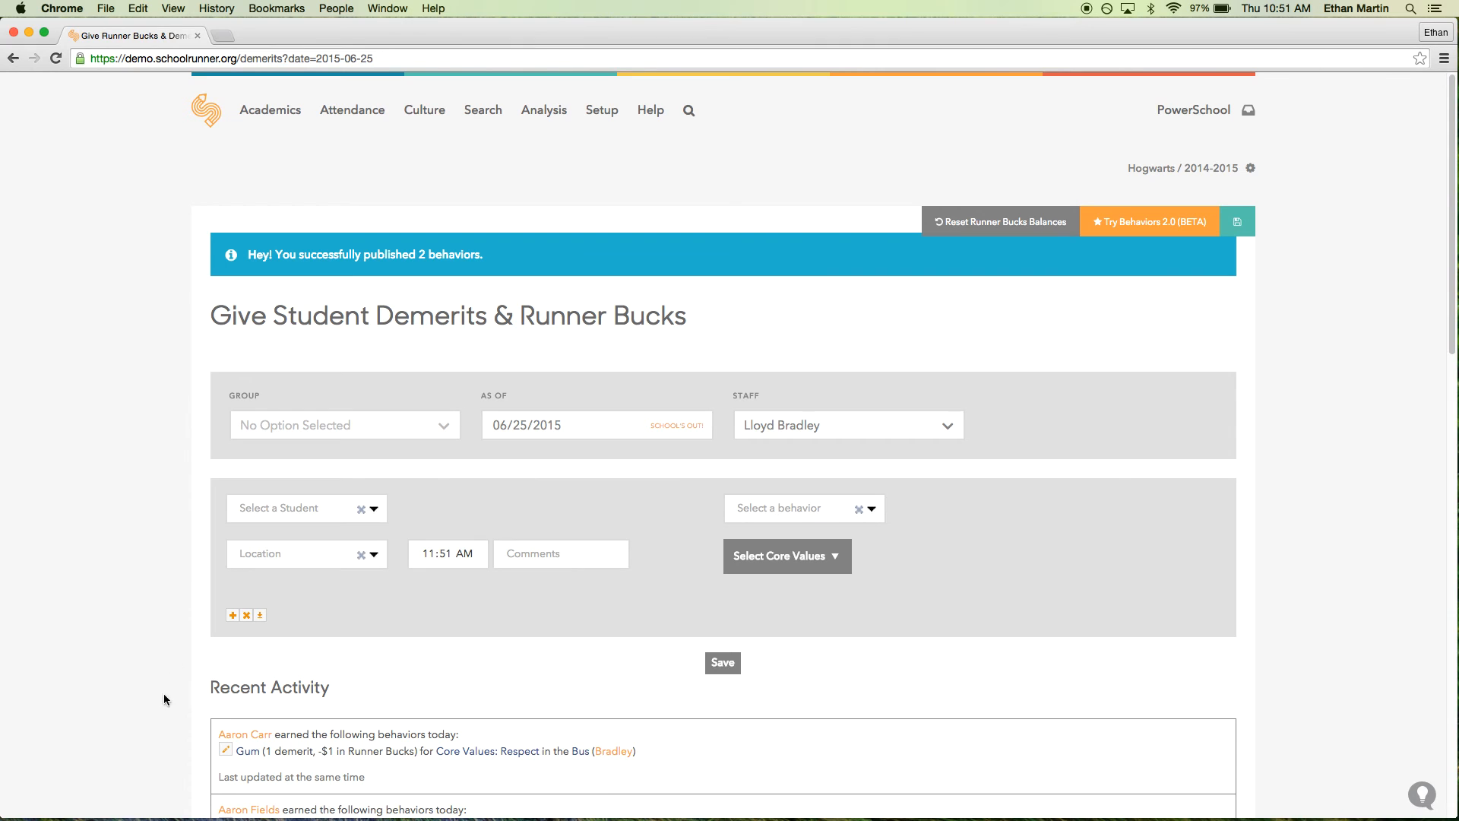
scroll(161, 519, down, 10)
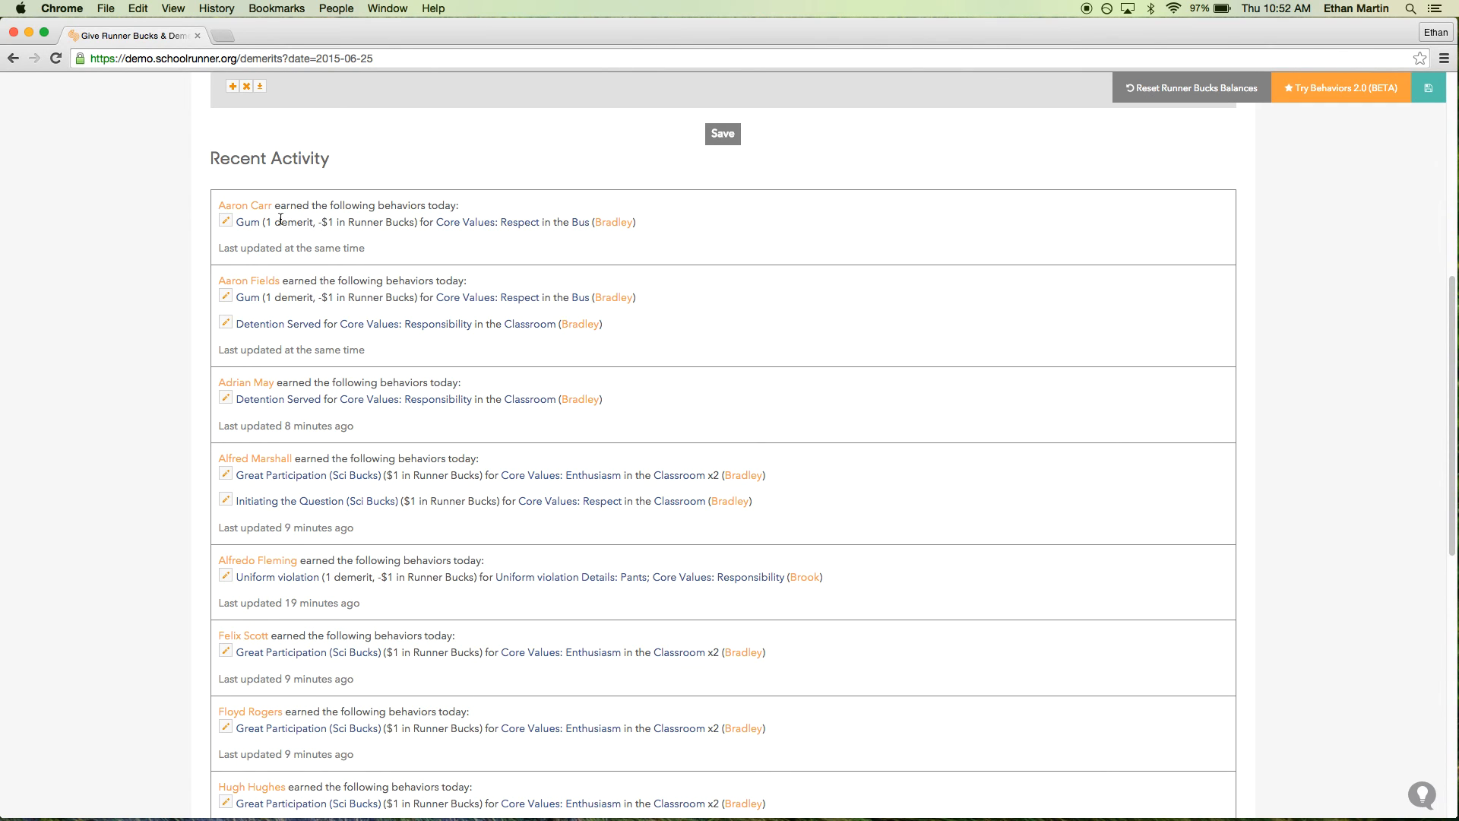
drag(271, 221, 415, 220)
click(398, 232)
mouse_move(348, 248)
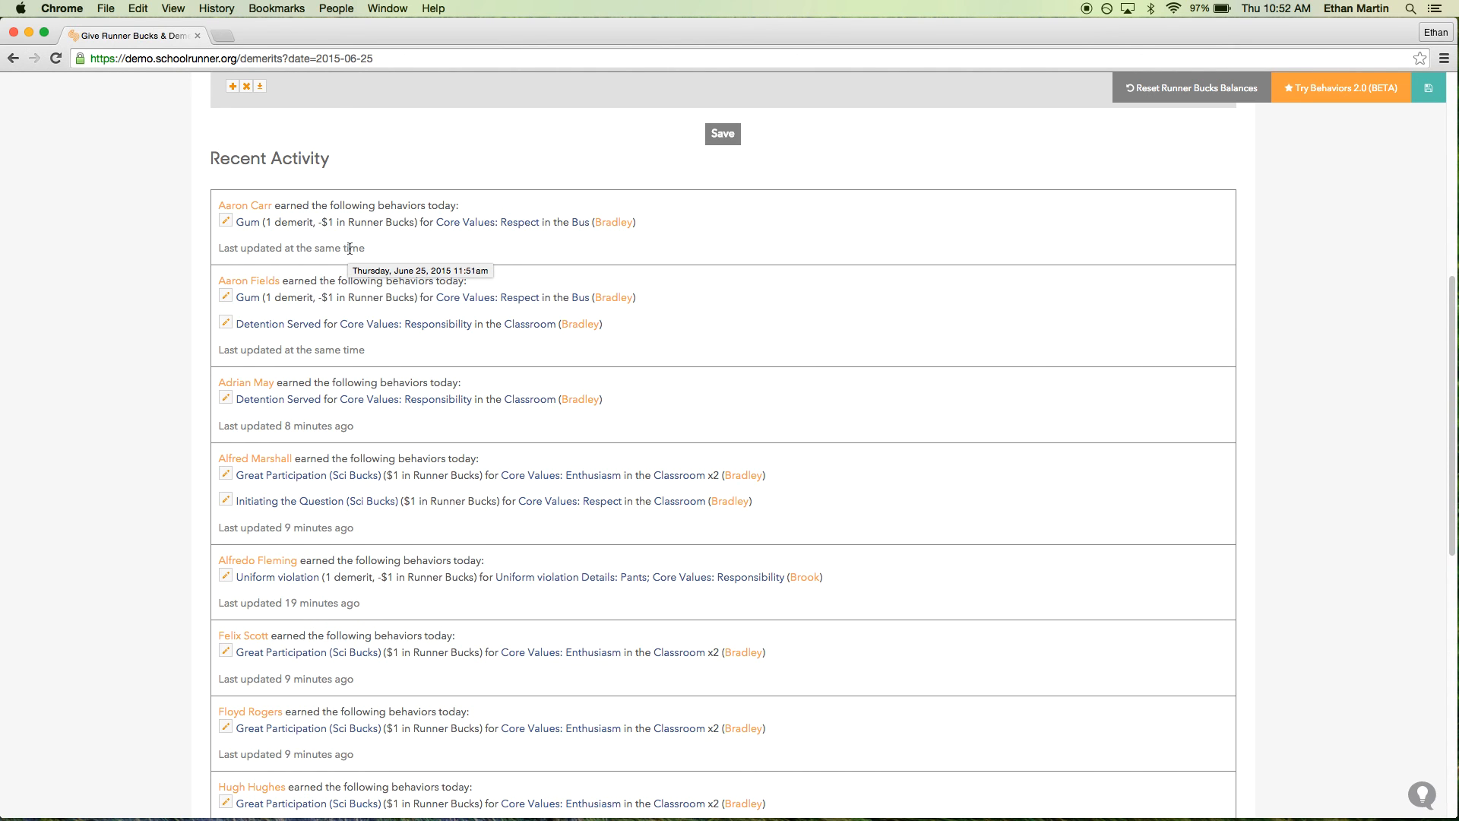
scroll(143, 262, up, 7)
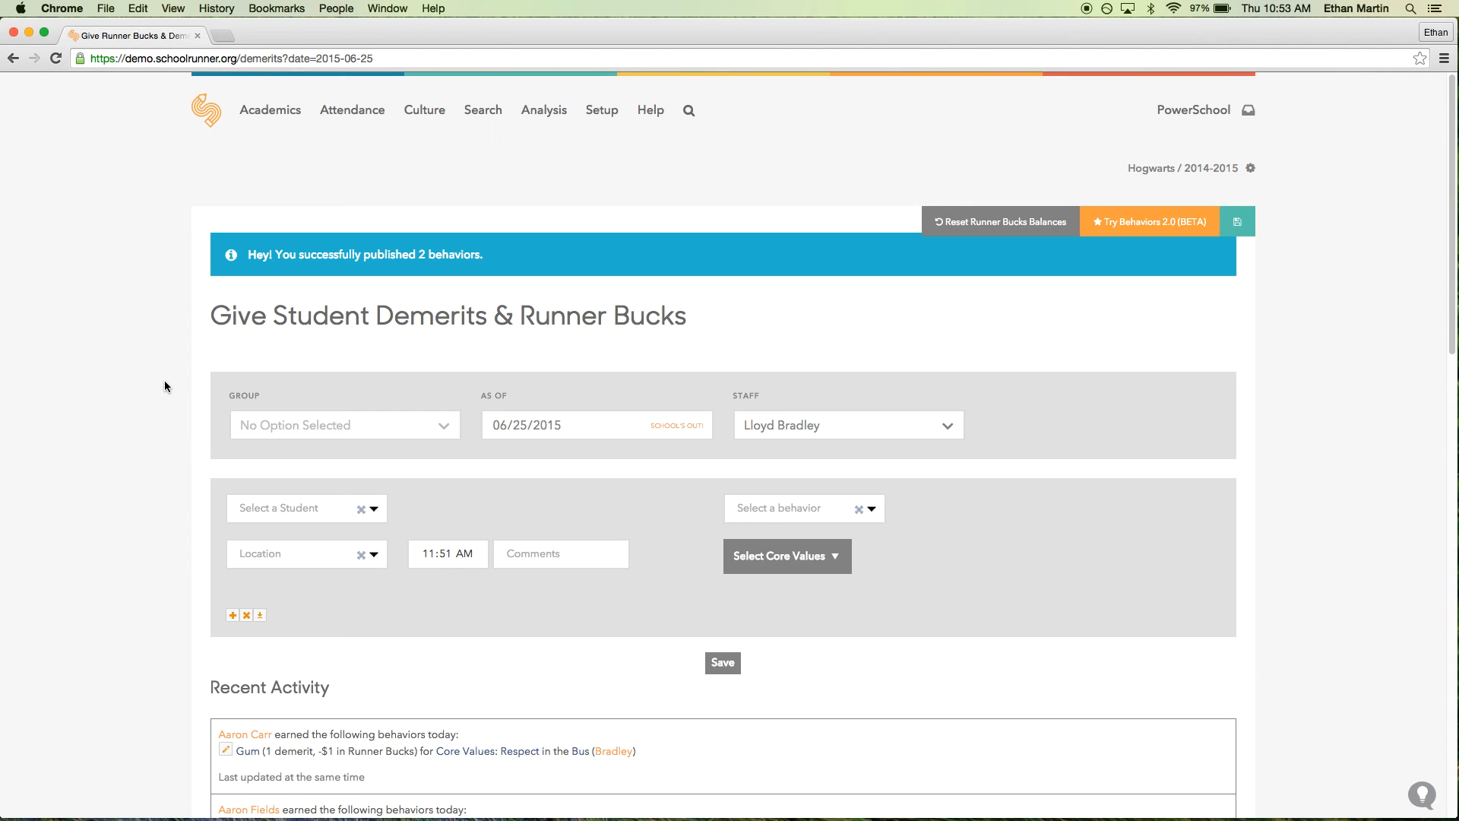